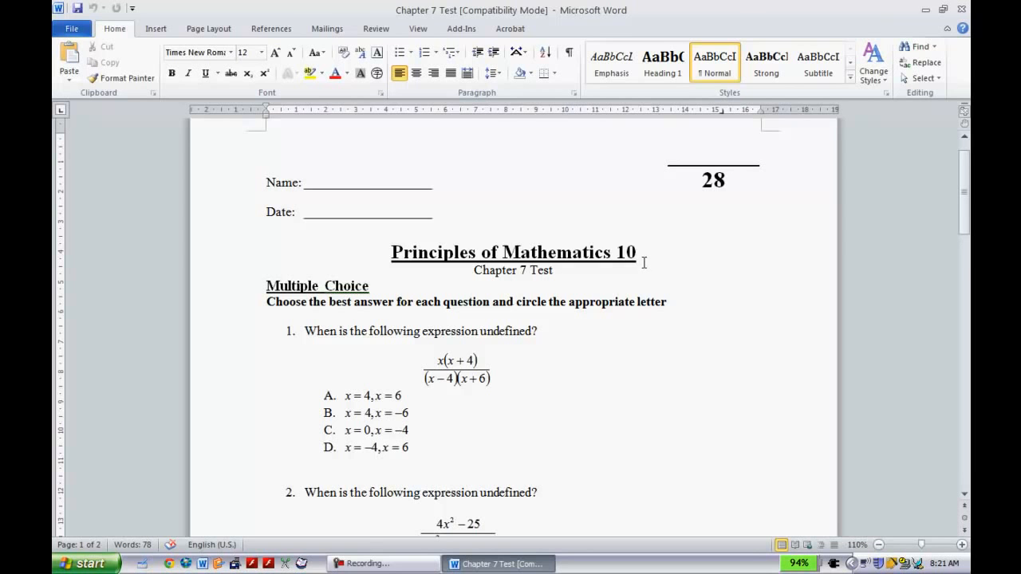
# Delete the name, date, score box and course title above "Chapter 7 Test", plus the instruction line under Multiple Choice.
pyautogui.moveTo(643, 260); pyautogui.dragTo(207, 129)
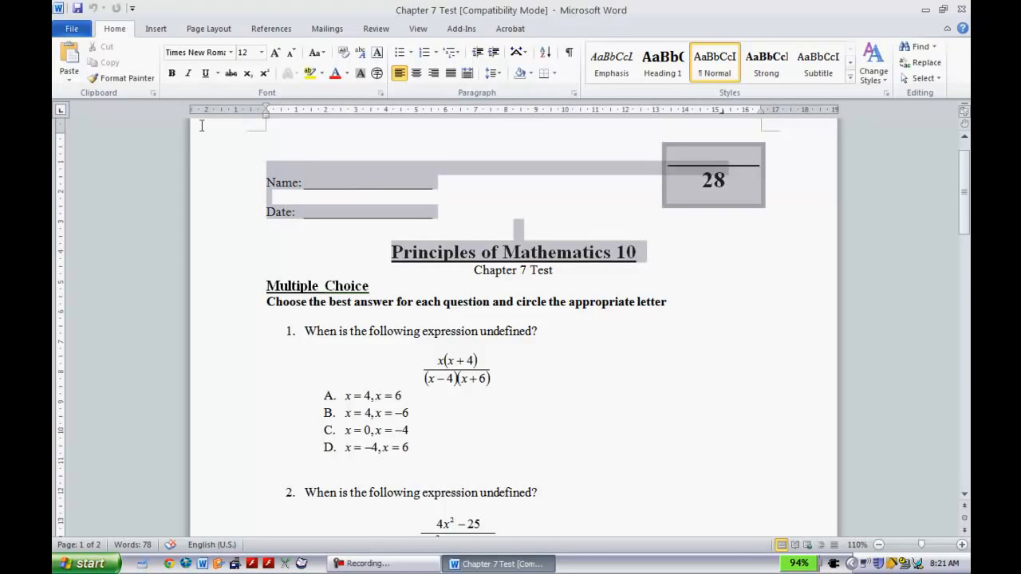
pyautogui.press('Delete')
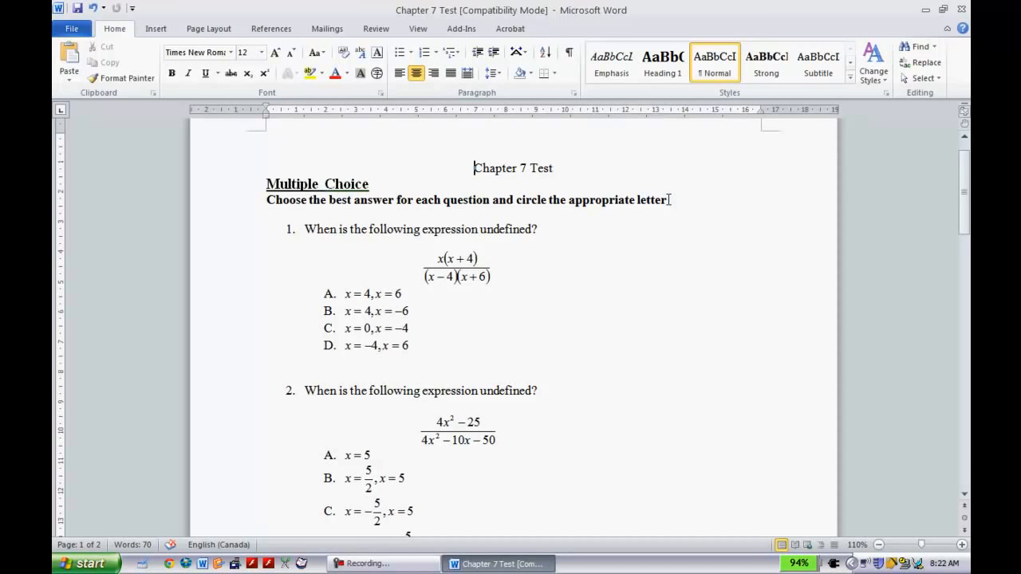
pyautogui.moveTo(670, 201); pyautogui.dragTo(268, 197)
pyautogui.press('Delete')
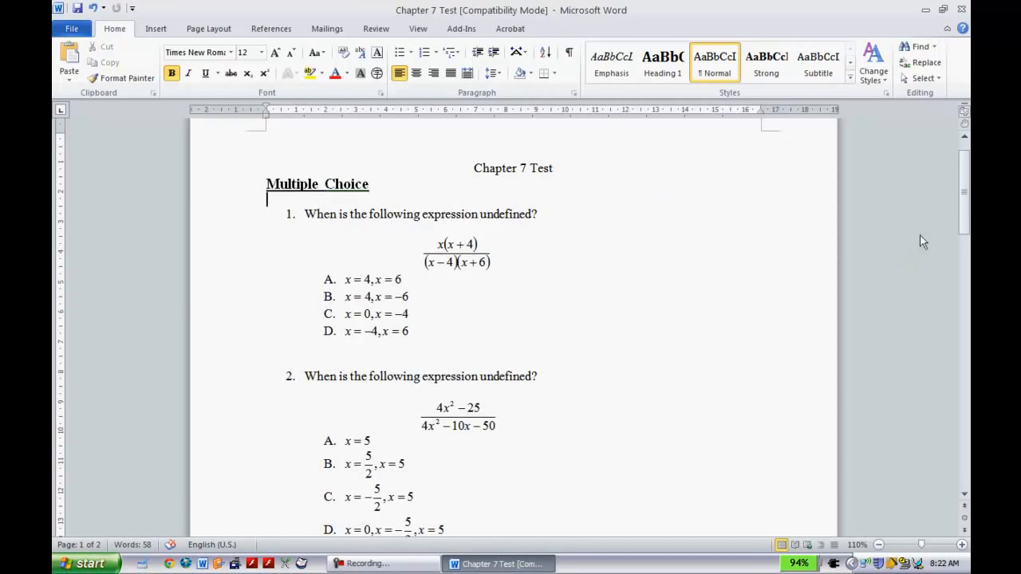
# Add the answer line "ANS: B" on the blank line below question 1's choices.
pyautogui.moveTo(967, 204); pyautogui.dragTo(935, 199)
pyautogui.click(327, 394)
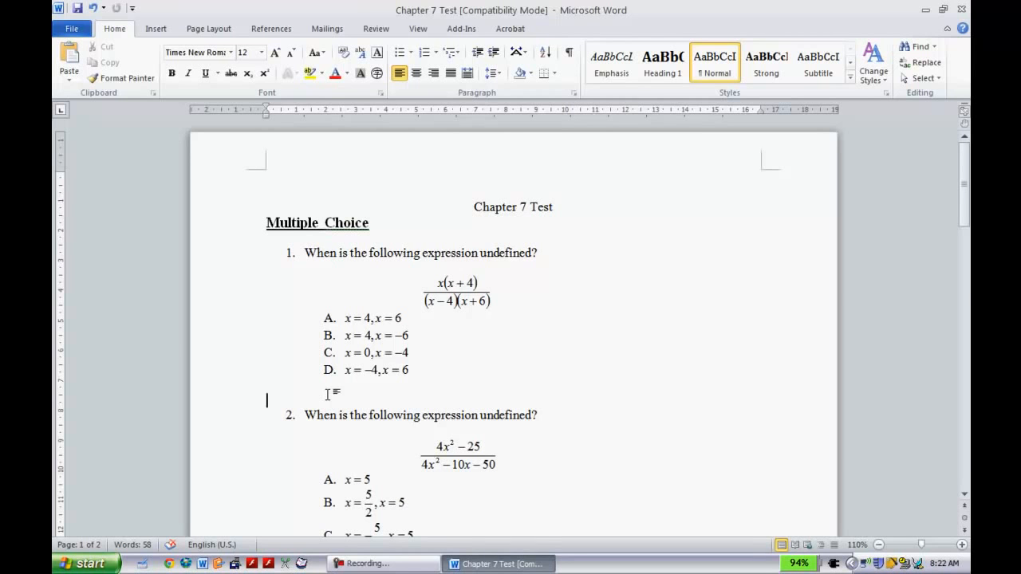
pyautogui.write('ANS: B')
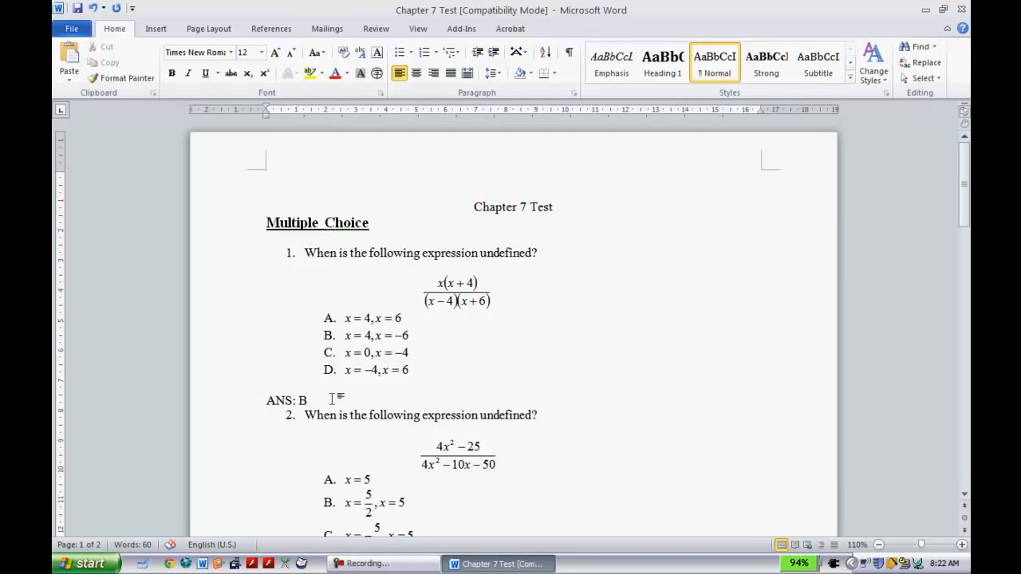
# Copy question 1's answer line below question 2's choices and change it to "ANS: C".
pyautogui.moveTo(335, 403); pyautogui.dragTo(266, 402)
pyautogui.hotkey('ctrl', 'c')
pyautogui.scroll(-4, 264, 399)
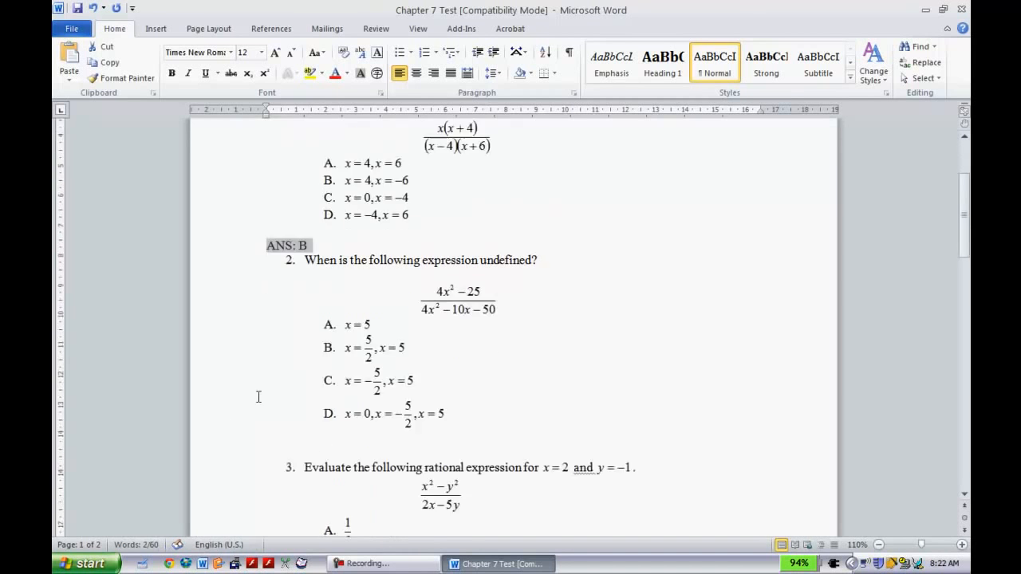
pyautogui.click(319, 411)
pyautogui.hotkey('ctrl', 'v')
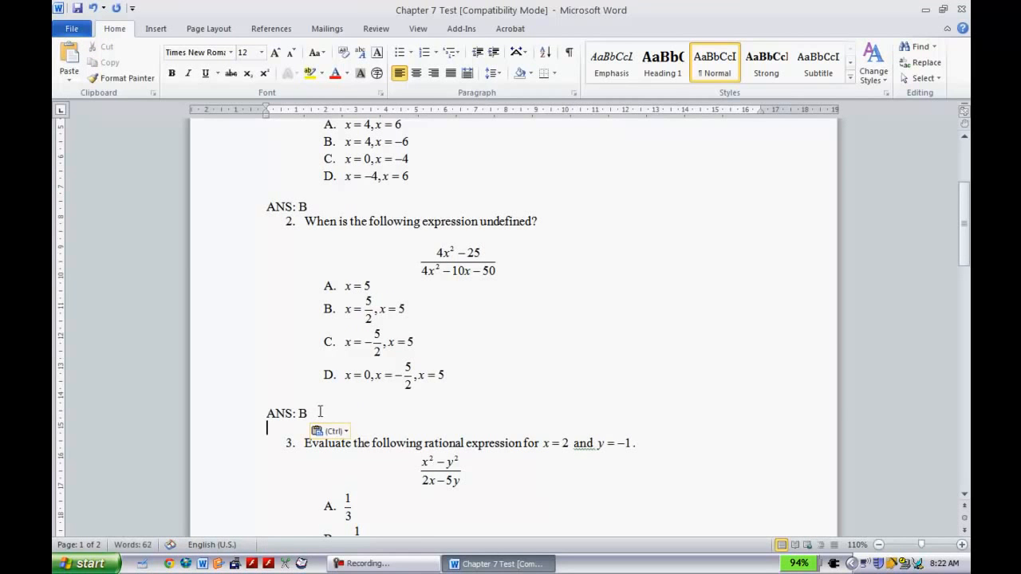
pyautogui.press('BackSpace')
pyautogui.write('C')
# Paste the answer line below question 3's choices, remove its list number and change it to "ANS: A".
pyautogui.scroll(-5, 319, 311)
pyautogui.click(315, 431)
pyautogui.hotkey('ctrl', 'v')
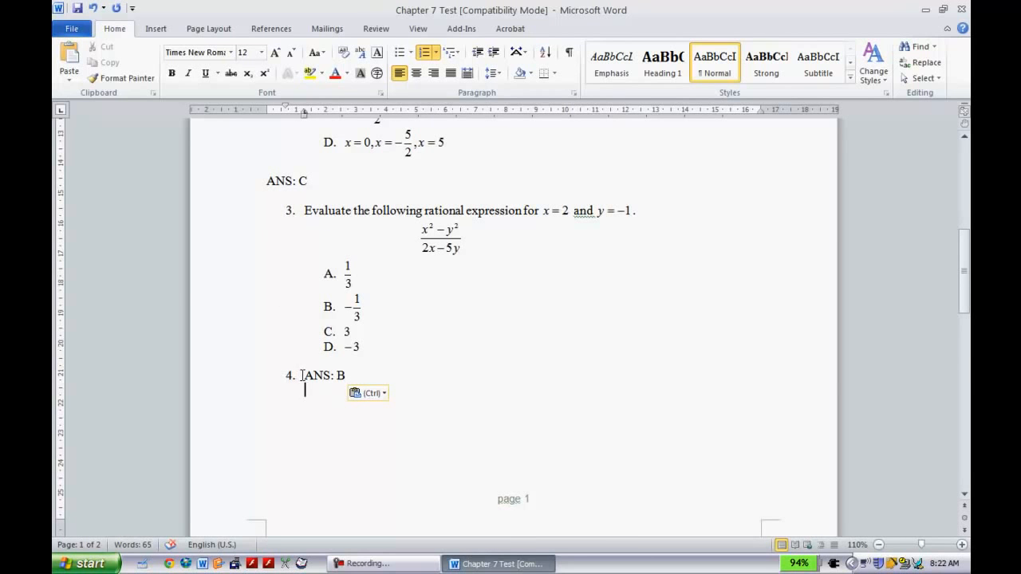
pyautogui.click(302, 375)
pyautogui.press('BackSpace')
pyautogui.click(347, 375)
pyautogui.press('BackSpace')
pyautogui.write('A')
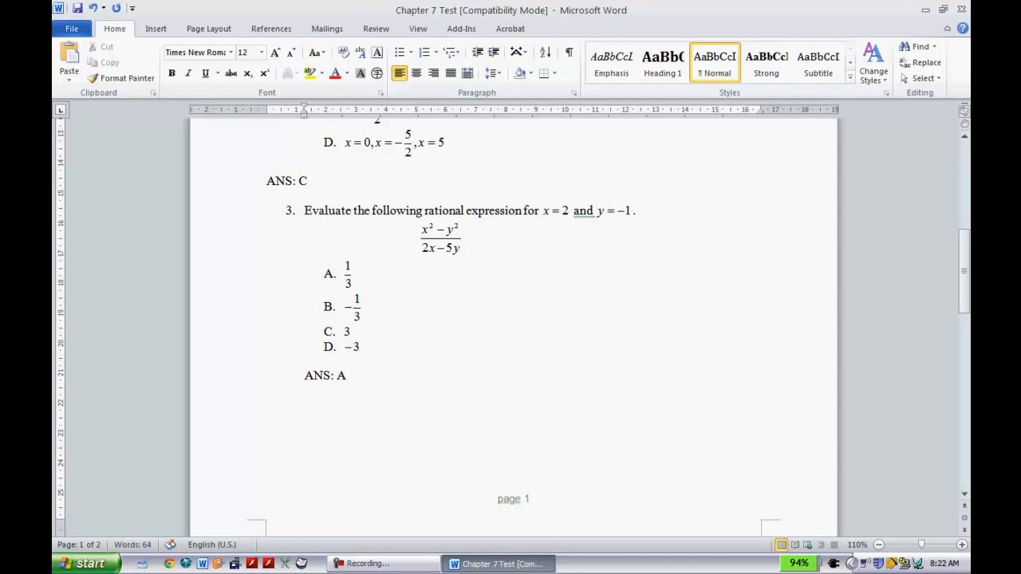
# Paste the answer line as unnumbered text below question 4's choices and change it to "ANS: C".
pyautogui.scroll(-10, 305, 307)
pyautogui.click(305, 307)
pyautogui.press('BackSpace')
pyautogui.hotkey('ctrl', 'v')
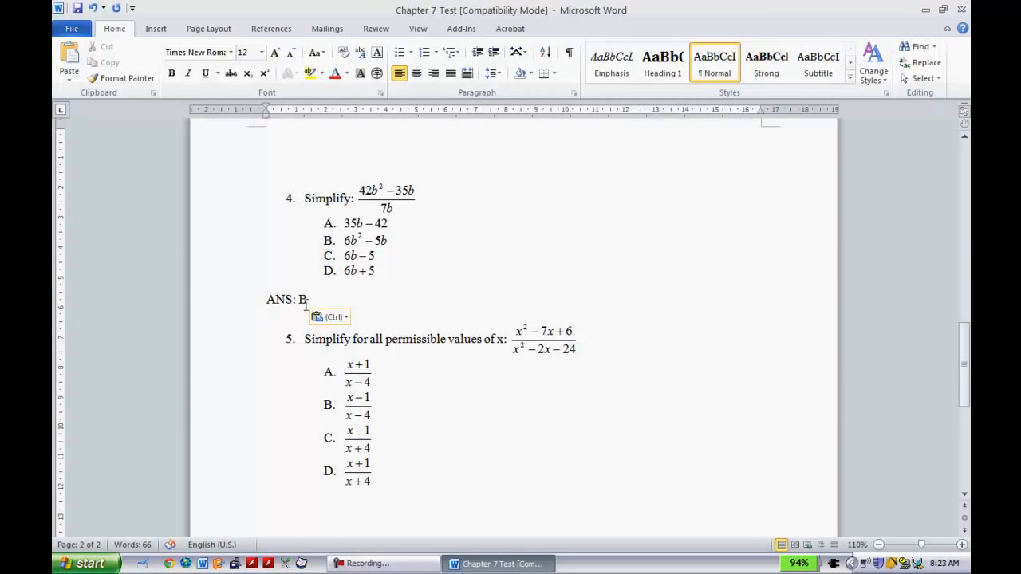
pyautogui.press('BackSpace')
pyautogui.write('C')
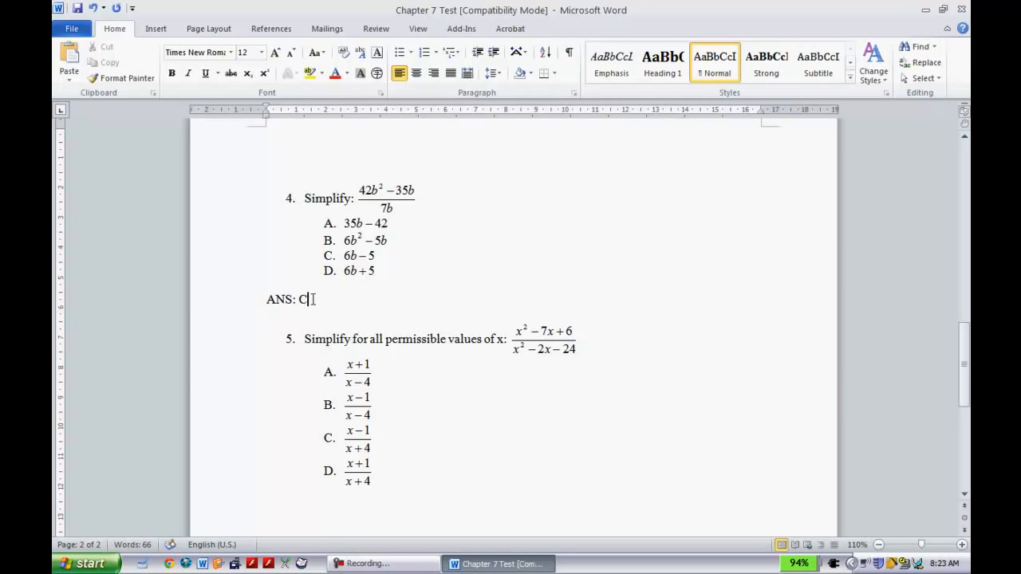
# Copy question 4's answer line "ANS: C" to a new line below question 5's choices.
pyautogui.moveTo(313, 299); pyautogui.dragTo(255, 293)
pyautogui.hotkey('ctrl', 'c')
pyautogui.scroll(-3, 379, 443)
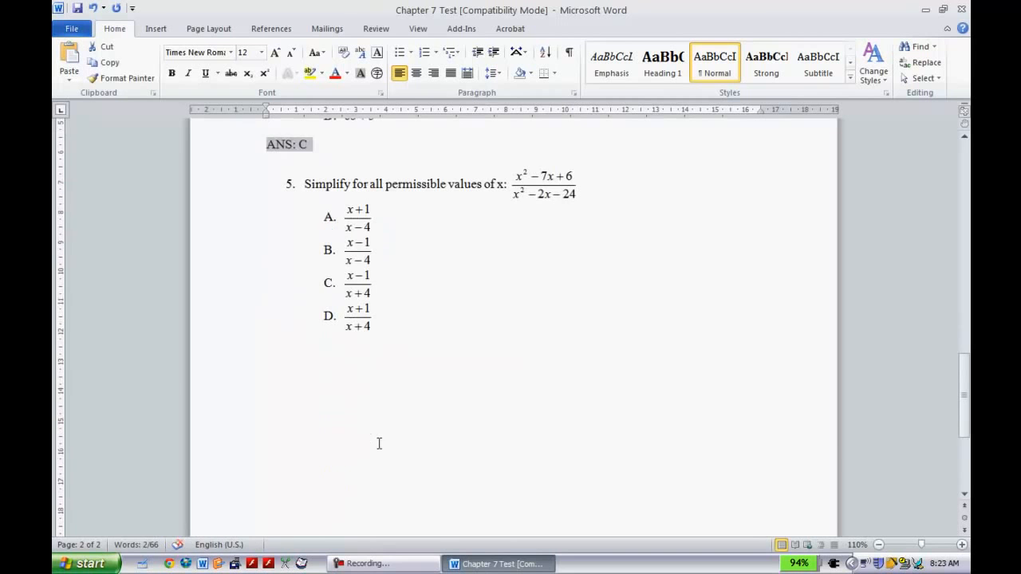
pyautogui.click(366, 406)
pyautogui.press('Return')
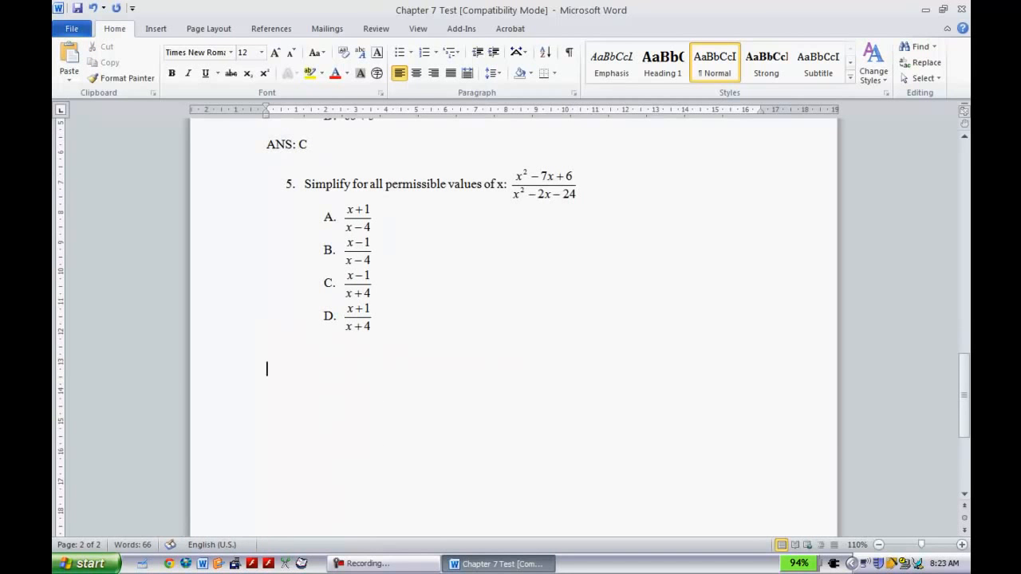
pyautogui.hotkey('ctrl', 'v')
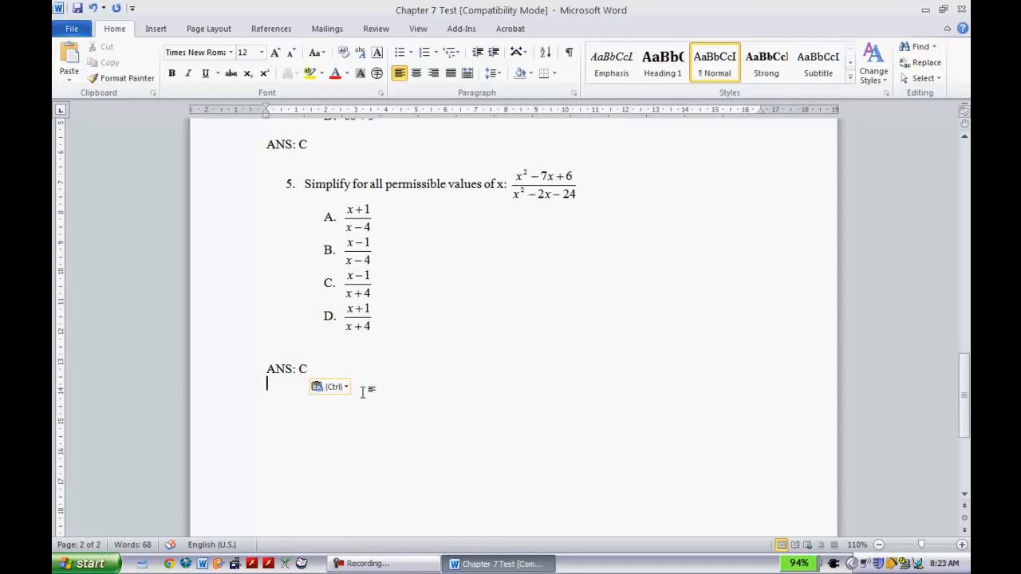
# Set the text of the whole document to Times New Roman, size 12.
pyautogui.scroll(9, 363, 392)
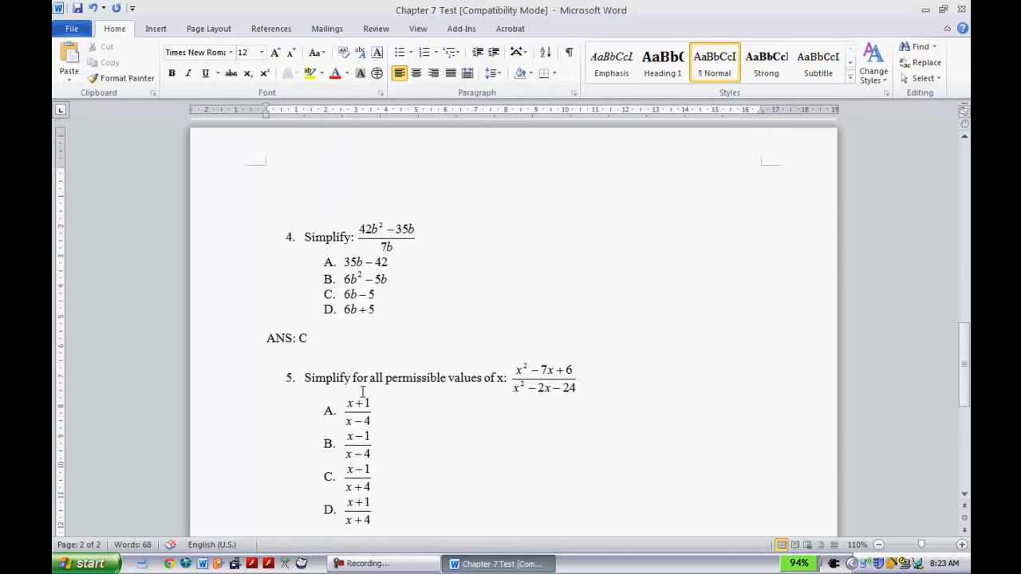
pyautogui.scroll(8, 363, 399)
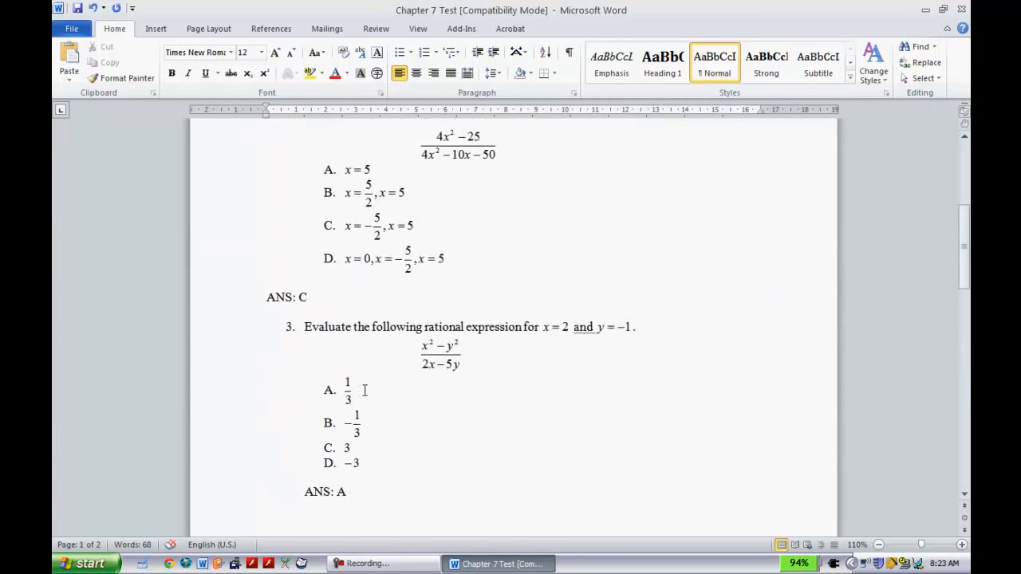
pyautogui.click(449, 263)
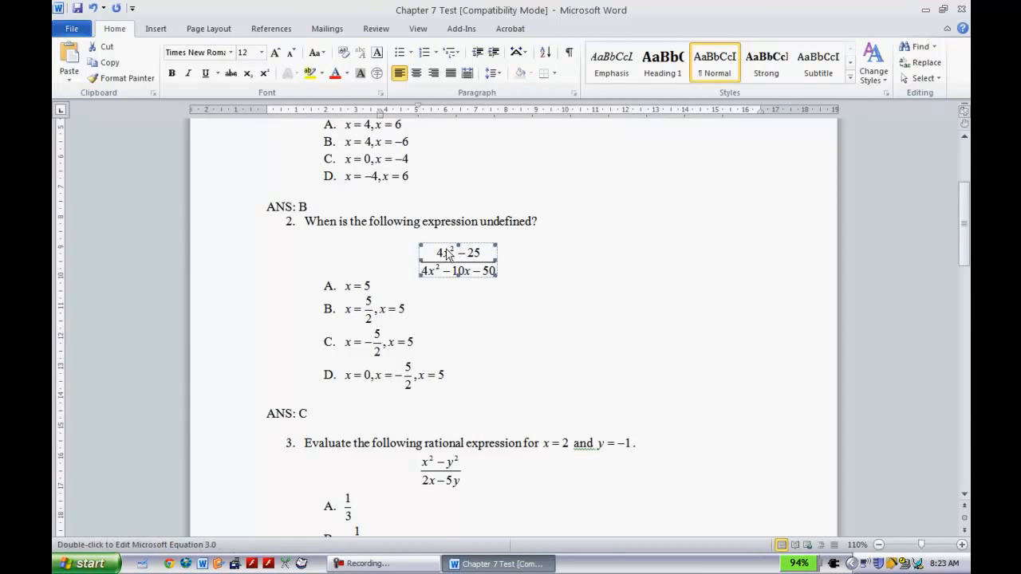
pyautogui.scroll(3, 463, 259)
pyautogui.scroll(2, 455, 253)
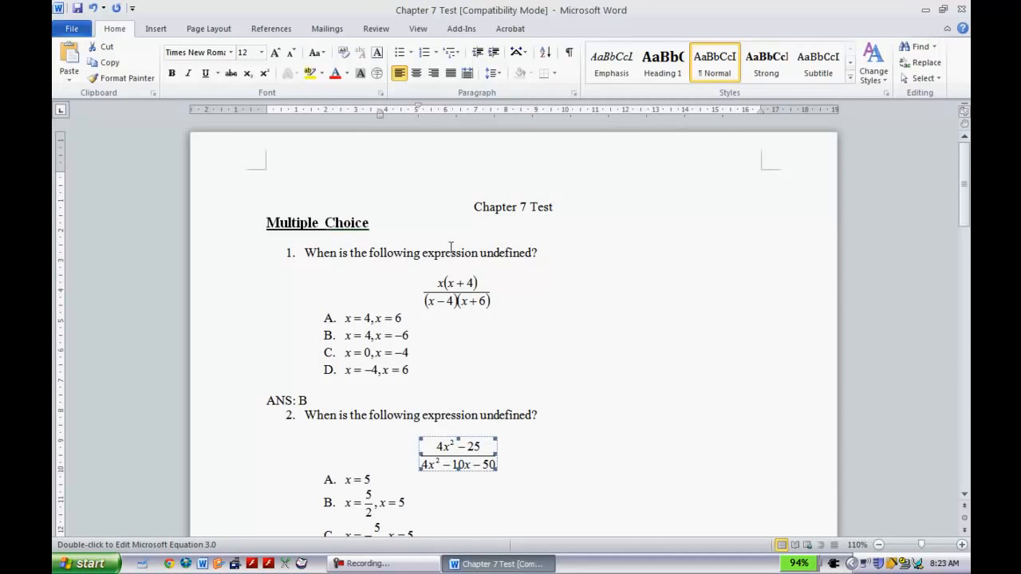
pyautogui.hotkey('ctrl', 'a')
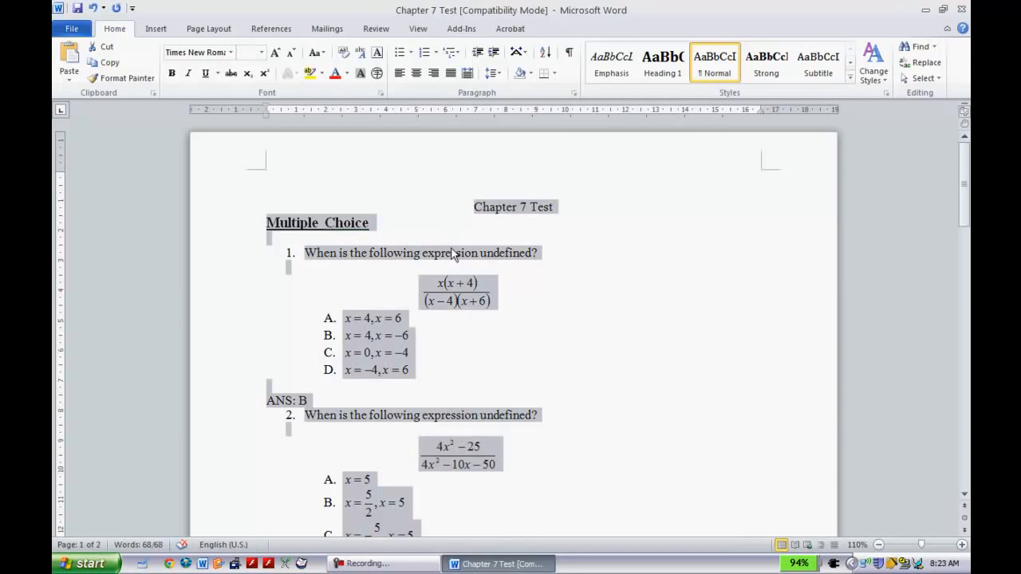
pyautogui.click(230, 53)
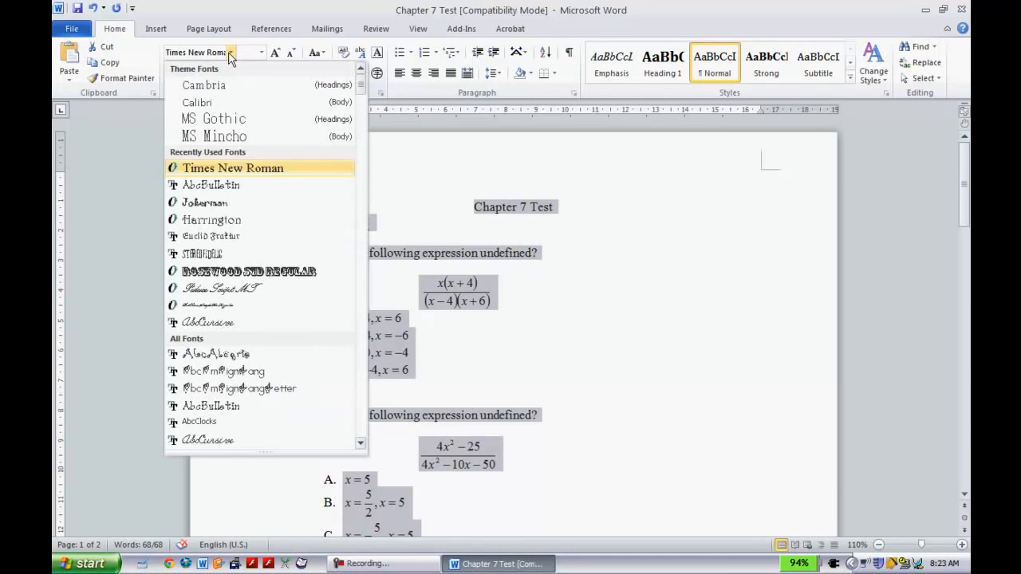
pyautogui.click(224, 167)
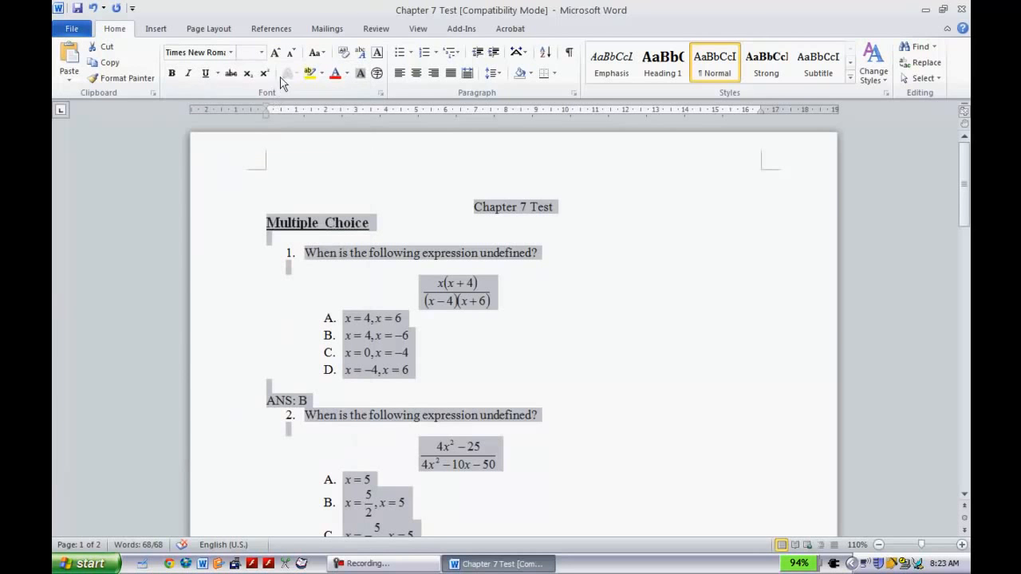
pyautogui.click(262, 53)
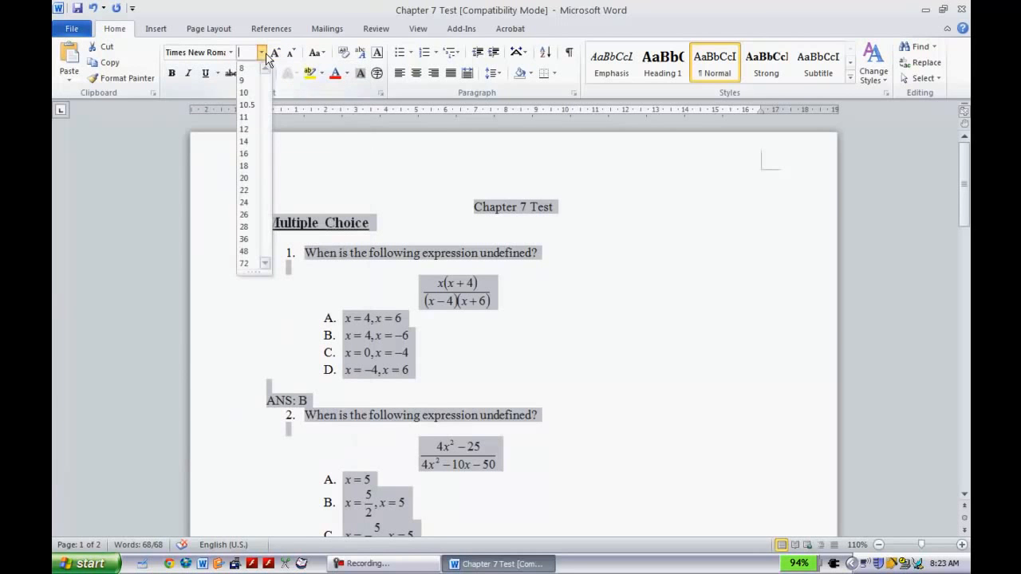
pyautogui.click(244, 129)
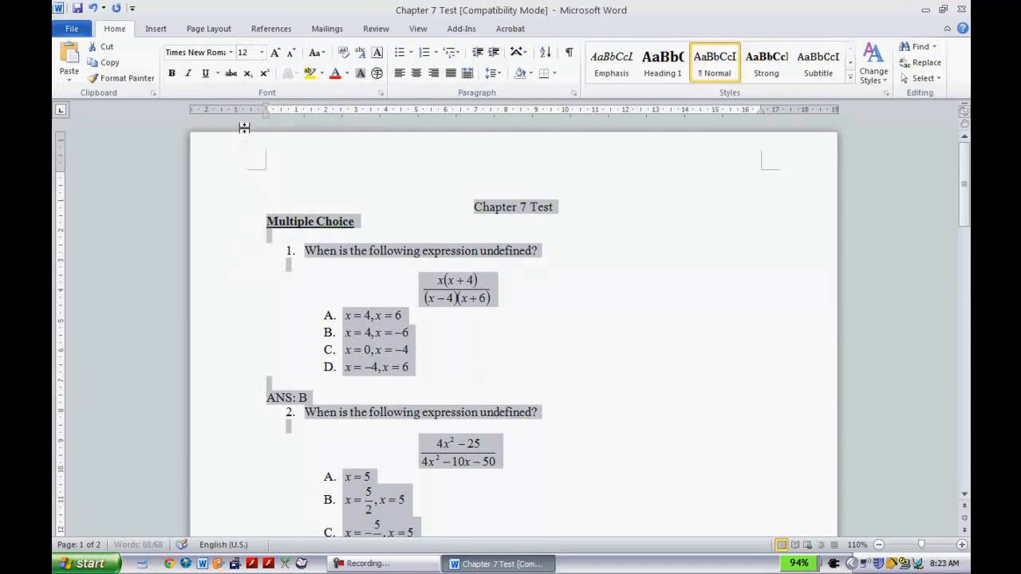
# Remove all underline and bold formatting from the whole document and check the pages.
pyautogui.click(206, 75)
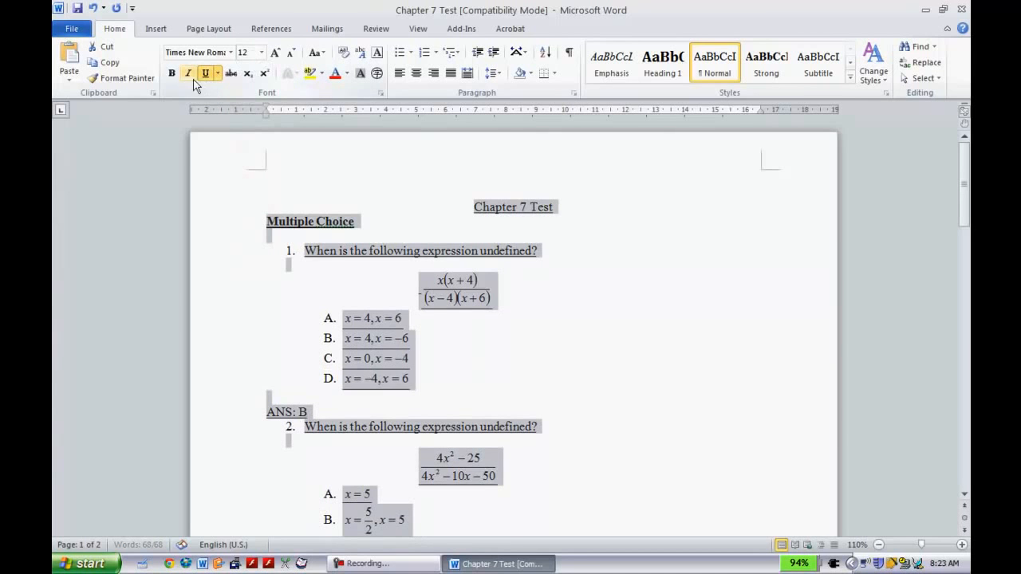
pyautogui.click(207, 74)
pyautogui.click(172, 74)
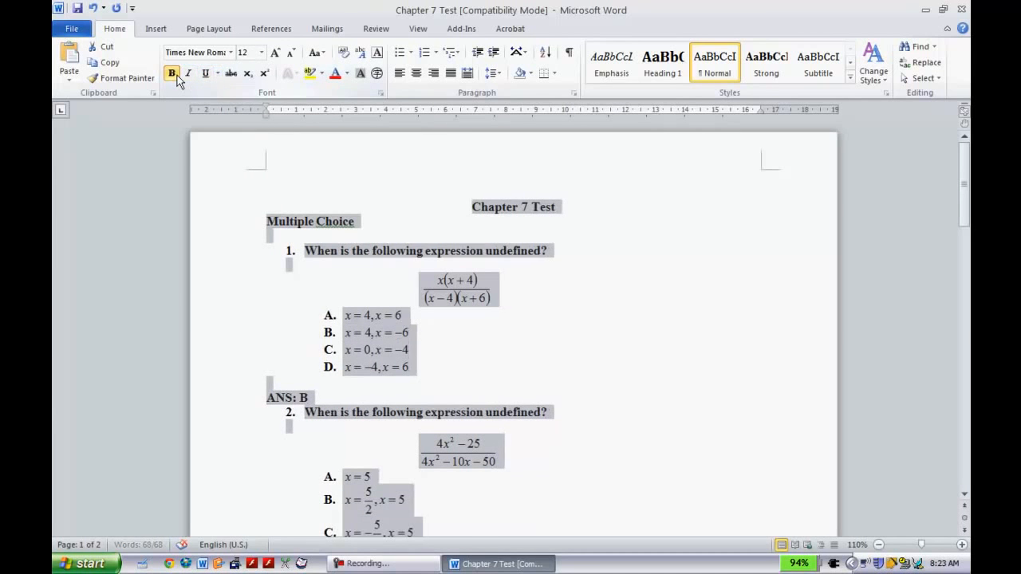
pyautogui.click(175, 76)
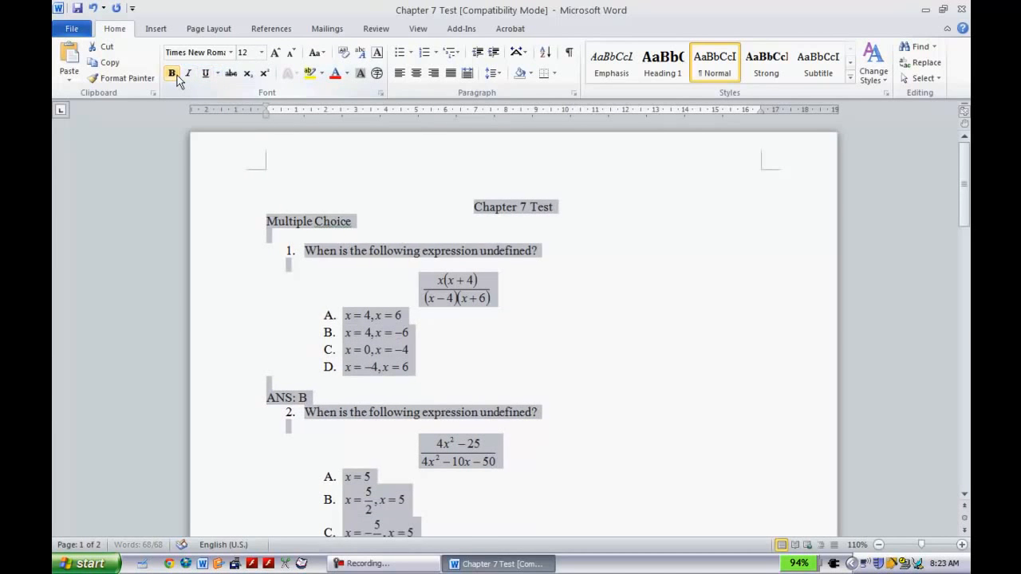
pyautogui.click(583, 239)
pyautogui.scroll(-20, 582, 240)
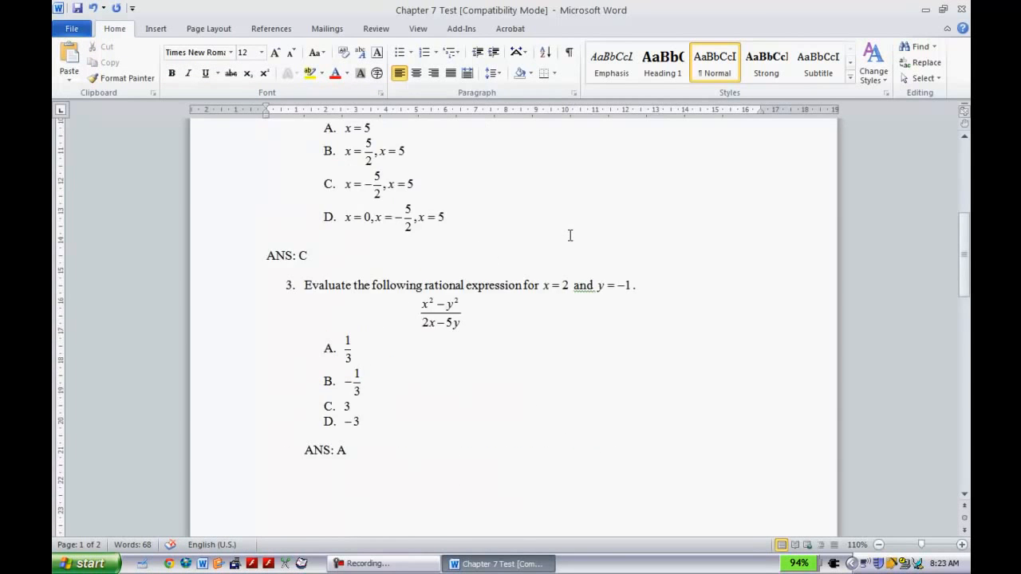
pyautogui.scroll(-10, 570, 239)
pyautogui.scroll(12, 571, 236)
pyautogui.scroll(15, 571, 235)
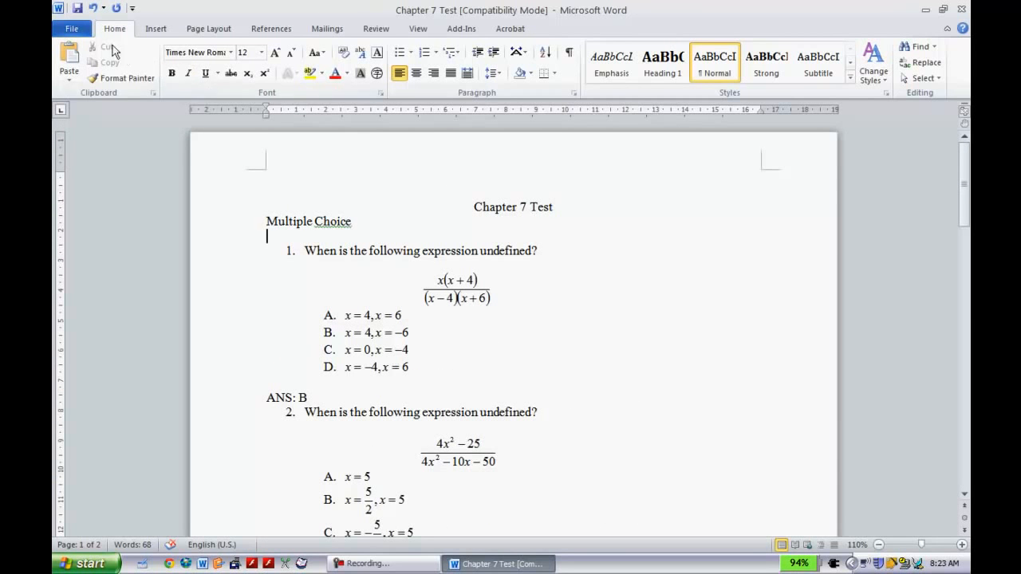
# Begin saving a copy of the test on the Desktop with Rich Text Format as the file type.
pyautogui.click(70, 30)
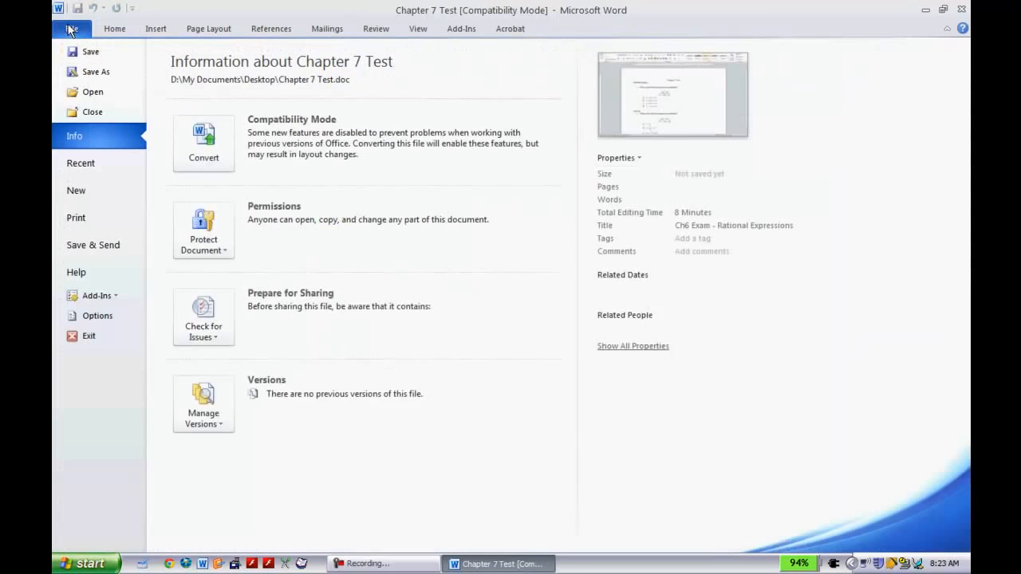
pyautogui.click(83, 72)
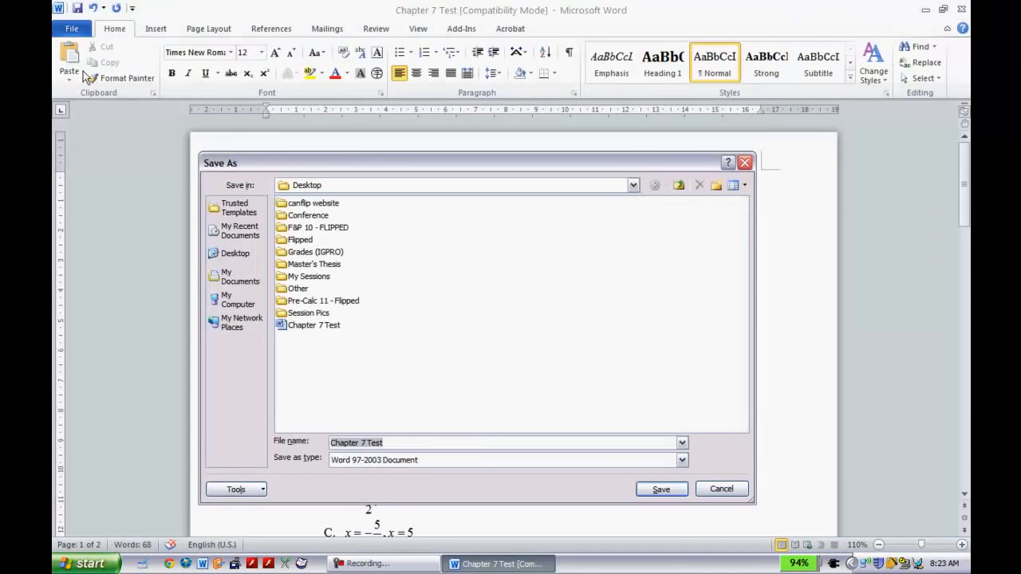
pyautogui.click(601, 461)
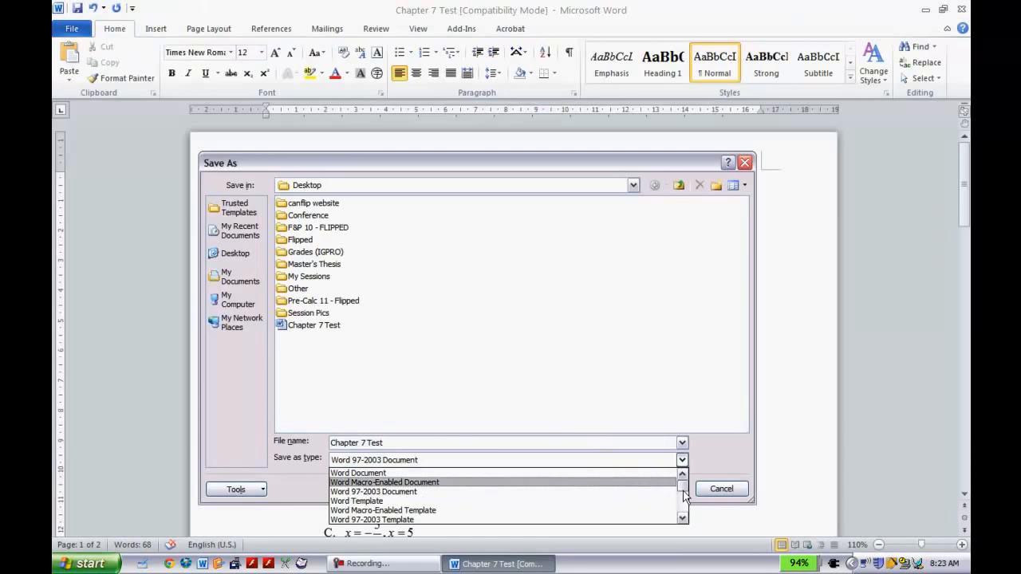
pyautogui.click(683, 519)
pyautogui.click(683, 518)
pyautogui.click(683, 519)
pyautogui.click(683, 518)
pyautogui.click(683, 519)
pyautogui.click(683, 519)
pyautogui.click(445, 503)
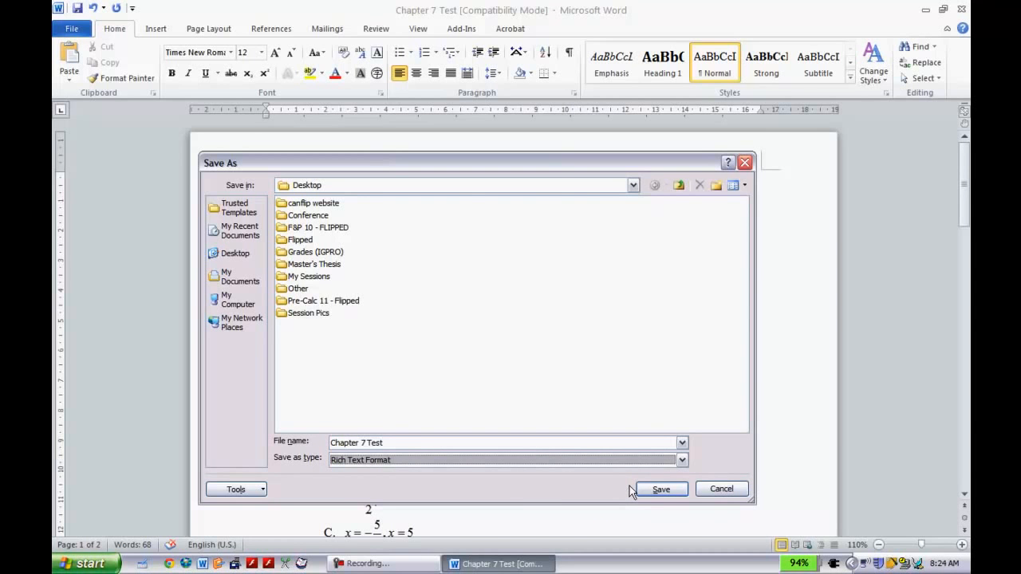
# Name the copy "Chapter 7 Test rt" and save it.
pyautogui.click(490, 444)
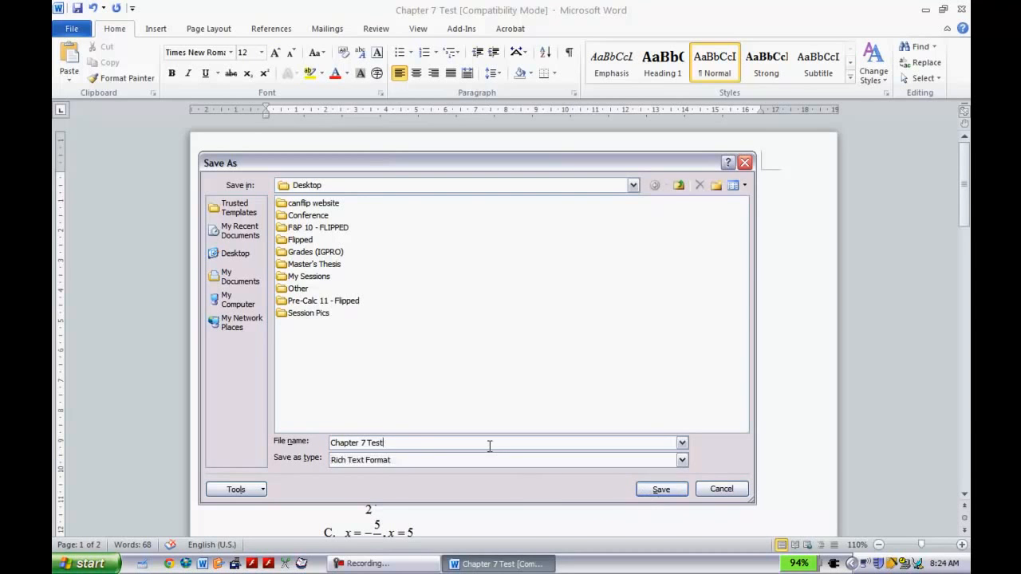
pyautogui.write('rf')
pyautogui.press('BackSpace')
pyautogui.press('BackSpace')
pyautogui.write('rt')
pyautogui.click(661, 489)
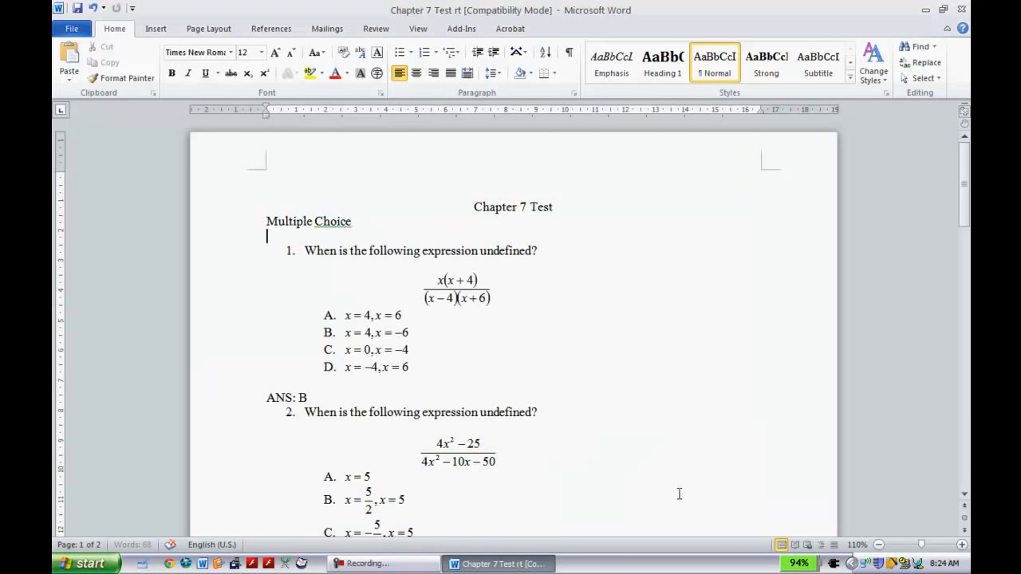
# Close the Word document and start the ExamView Import Utility from the ExamView Pro Test Generator programs.
pyautogui.rightClick(521, 571)
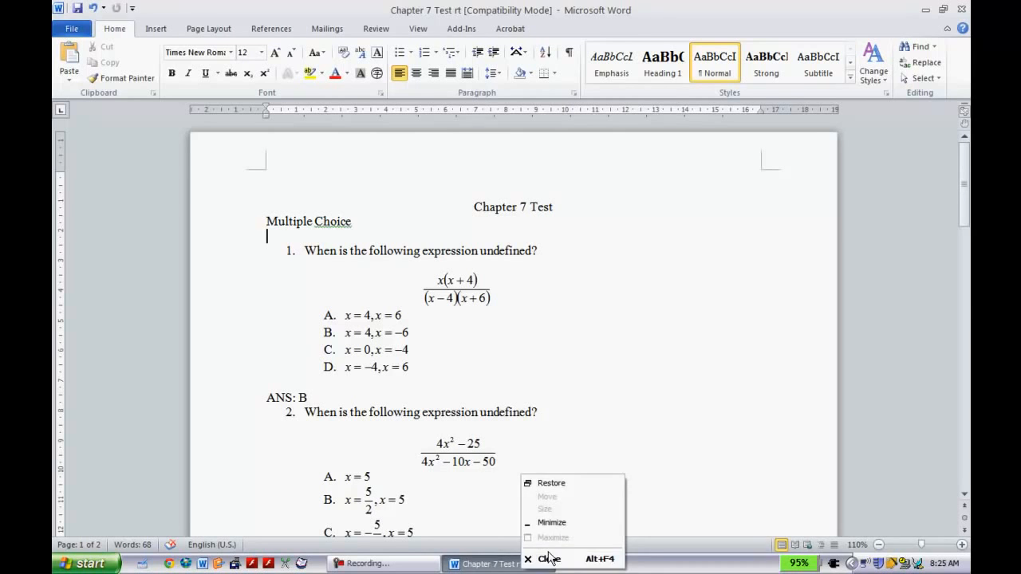
pyautogui.click(546, 562)
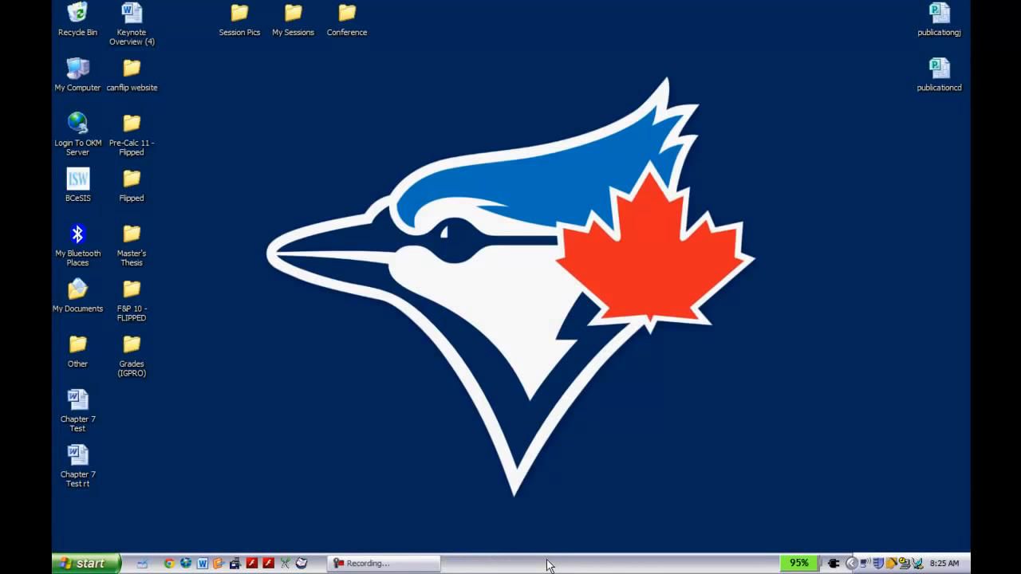
pyautogui.click(89, 564)
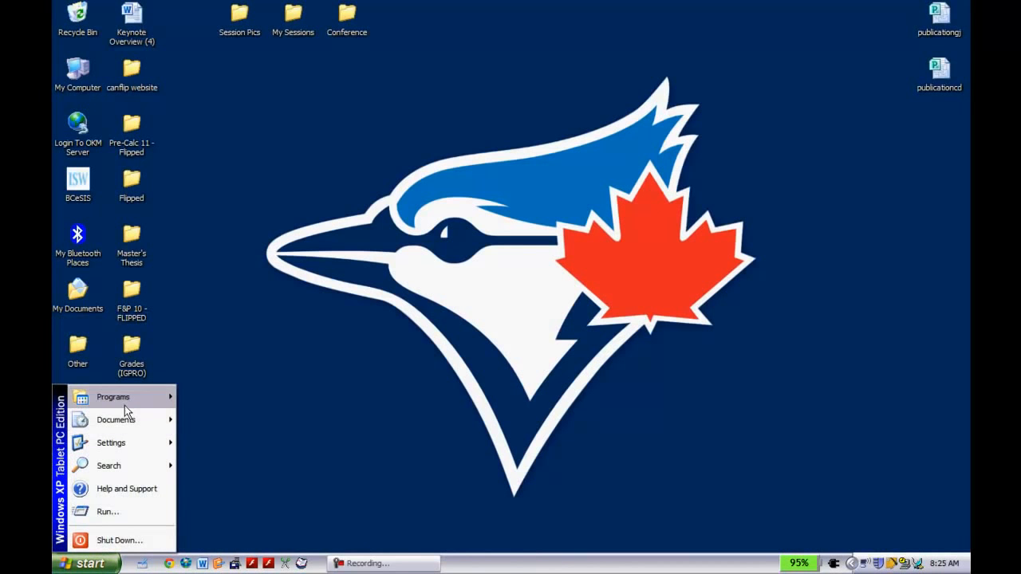
pyautogui.moveTo(124, 403)
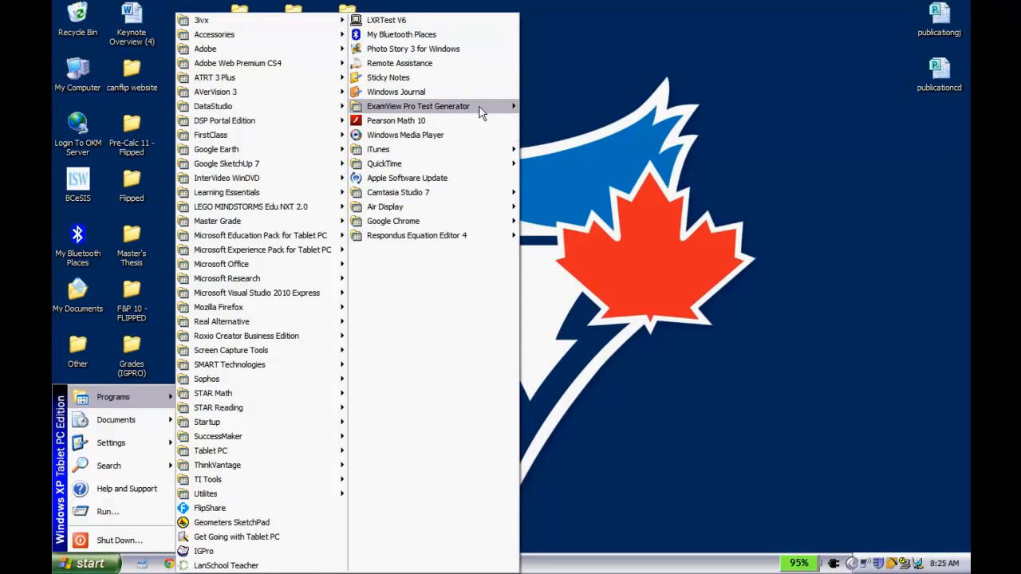
pyautogui.moveTo(479, 107)
pyautogui.click(538, 111)
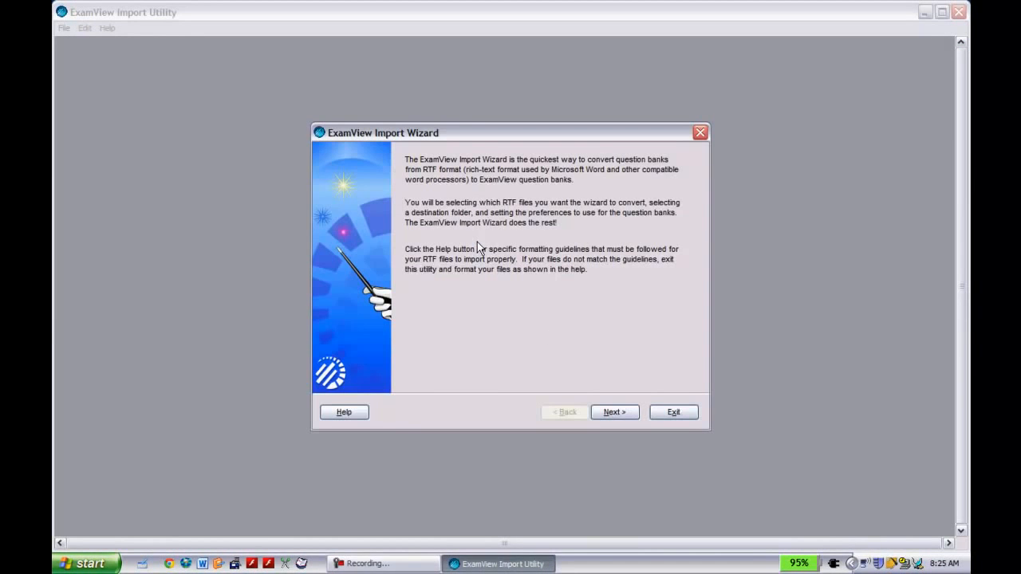
# Set the Desktop as the source folder in the import wizard and add "Chapter 7 Test rt.rtf" to the files to import.
pyautogui.click(610, 412)
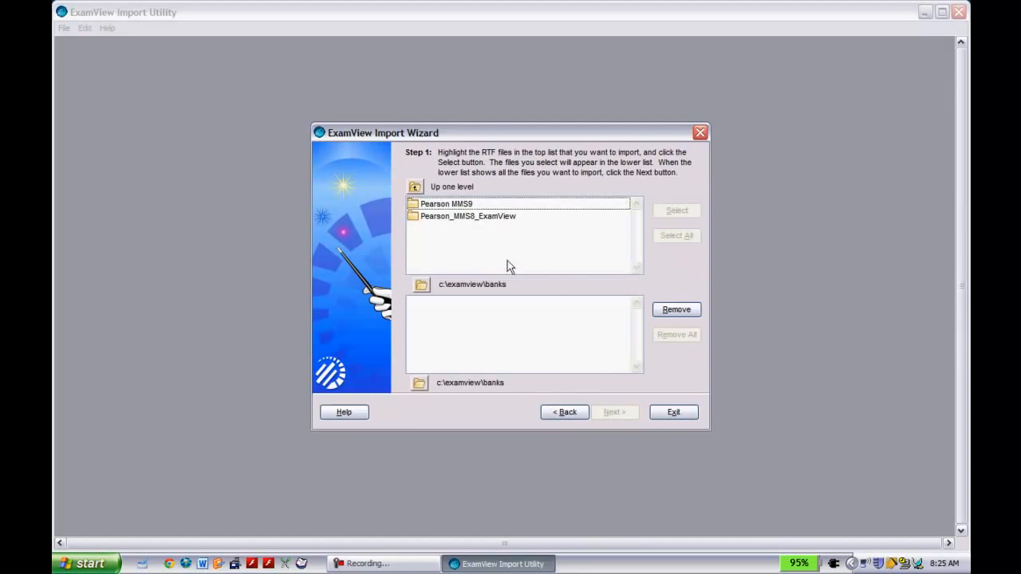
pyautogui.click(421, 286)
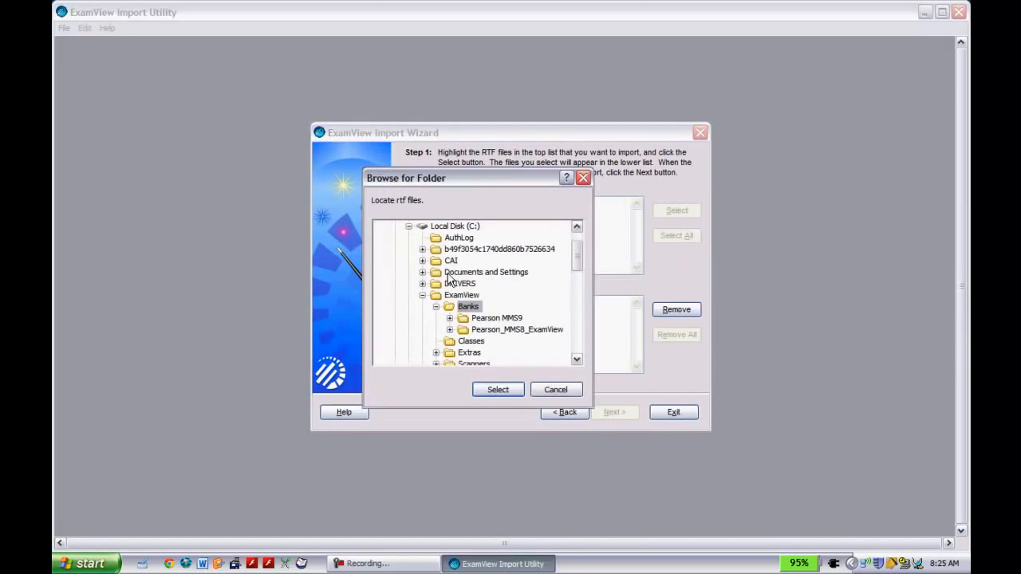
pyautogui.scroll(1, 571, 237)
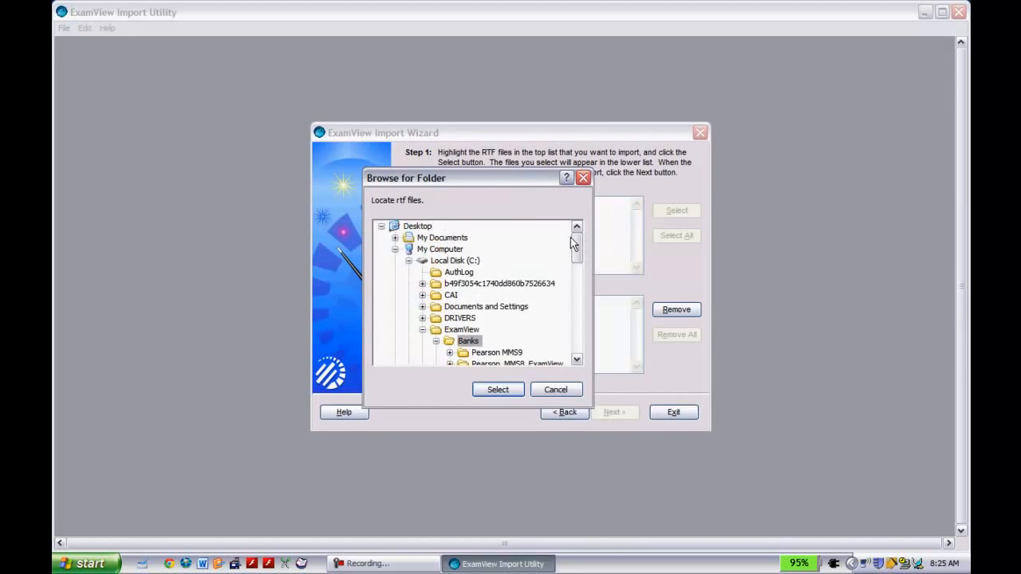
pyautogui.click(411, 227)
pyautogui.click(485, 388)
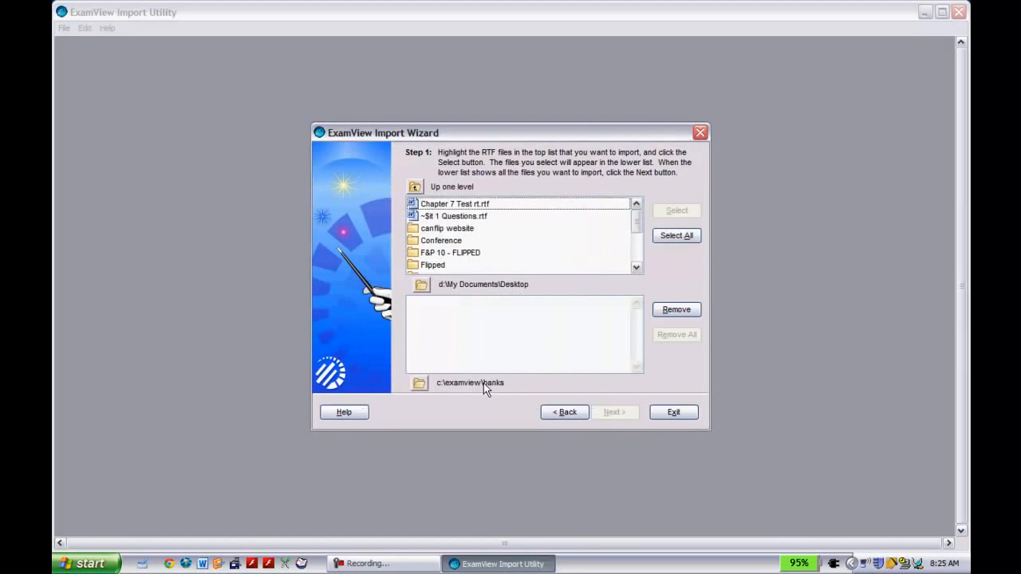
pyautogui.click(425, 206)
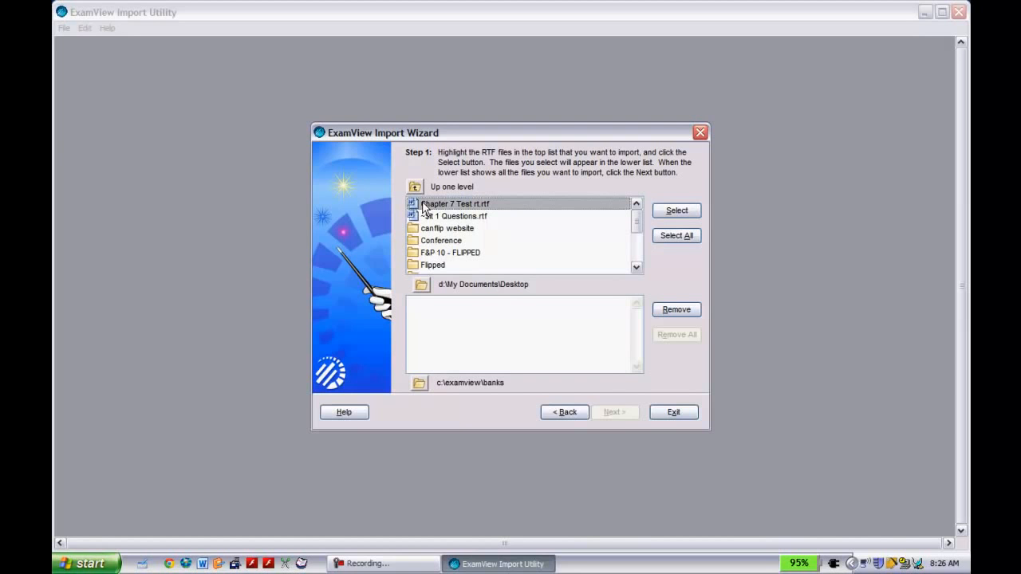
pyautogui.click(659, 212)
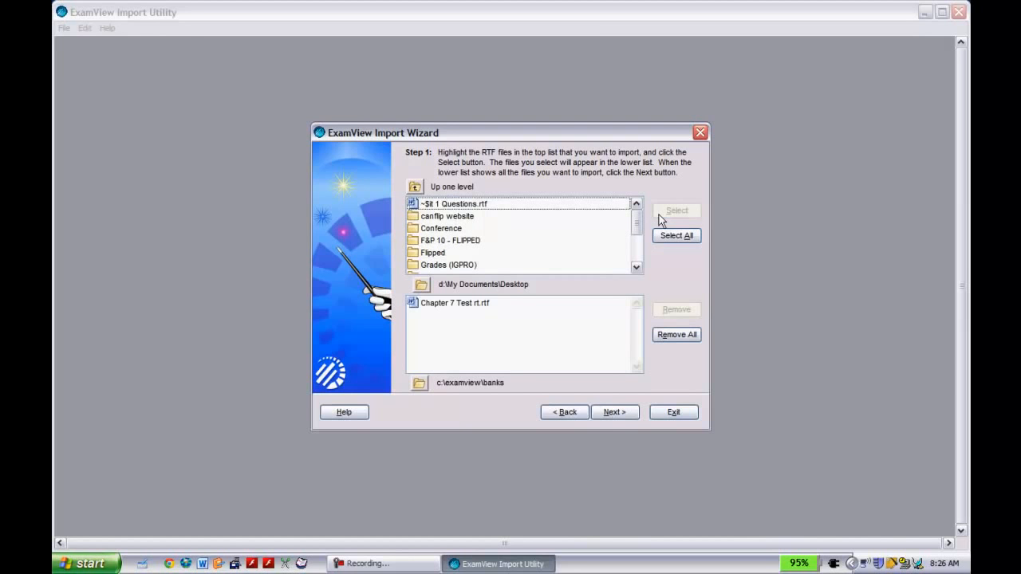
# Accept the default question bank preferences, fonts and keywords, run the import, and close the import utility.
pyautogui.click(606, 413)
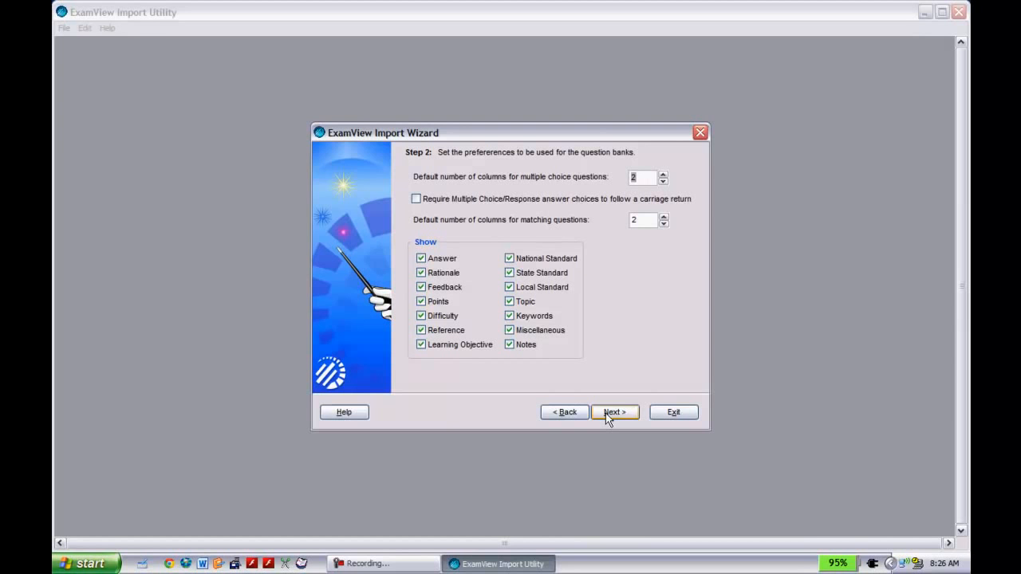
pyautogui.click(606, 414)
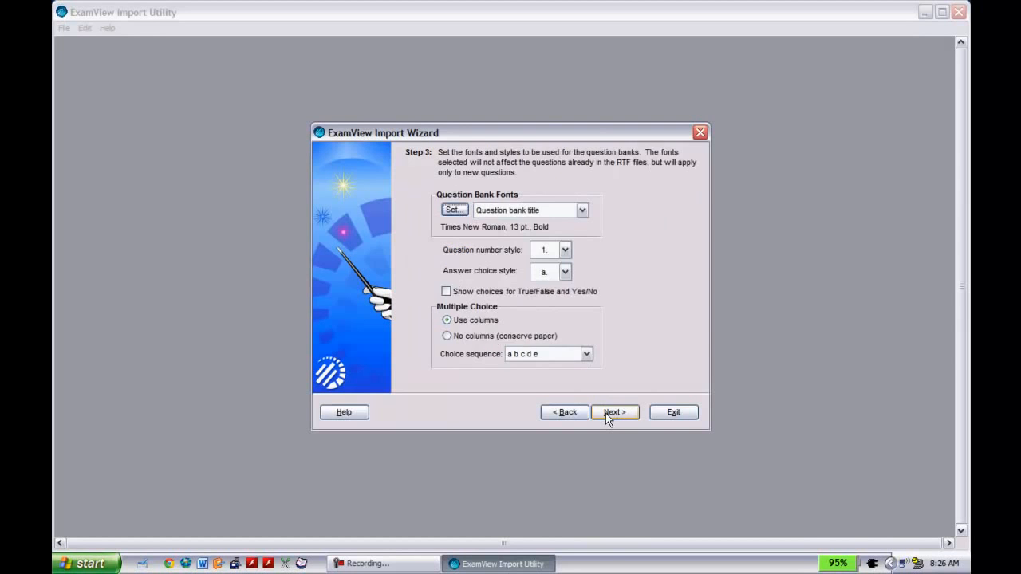
pyautogui.click(605, 413)
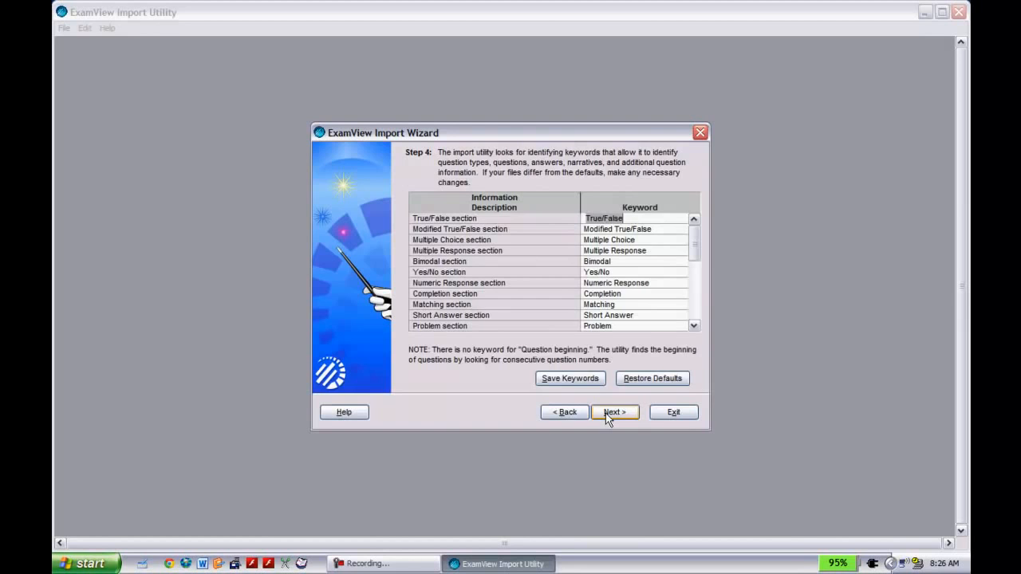
pyautogui.click(605, 414)
pyautogui.click(606, 413)
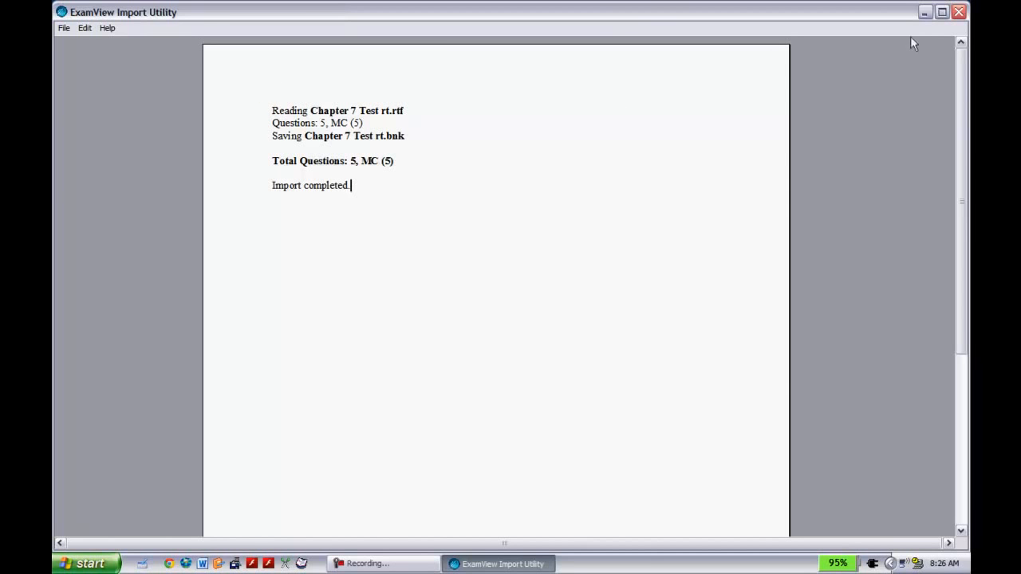
pyautogui.click(958, 12)
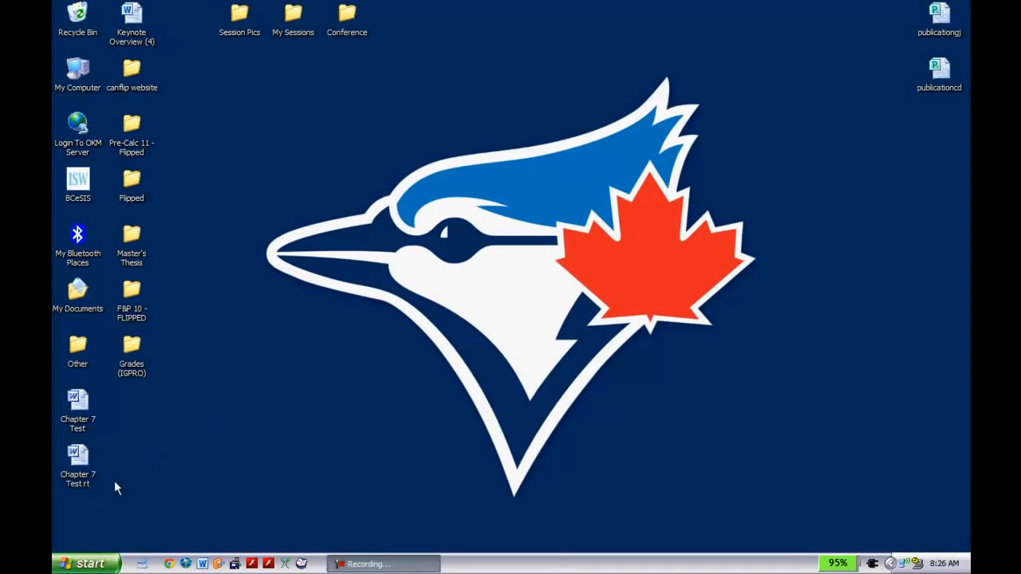
# Start the ExamView Test Generator and open the existing question bank "Chapter 7 Test rt" from the Banks folder.
pyautogui.click(86, 564)
pyautogui.moveTo(149, 399)
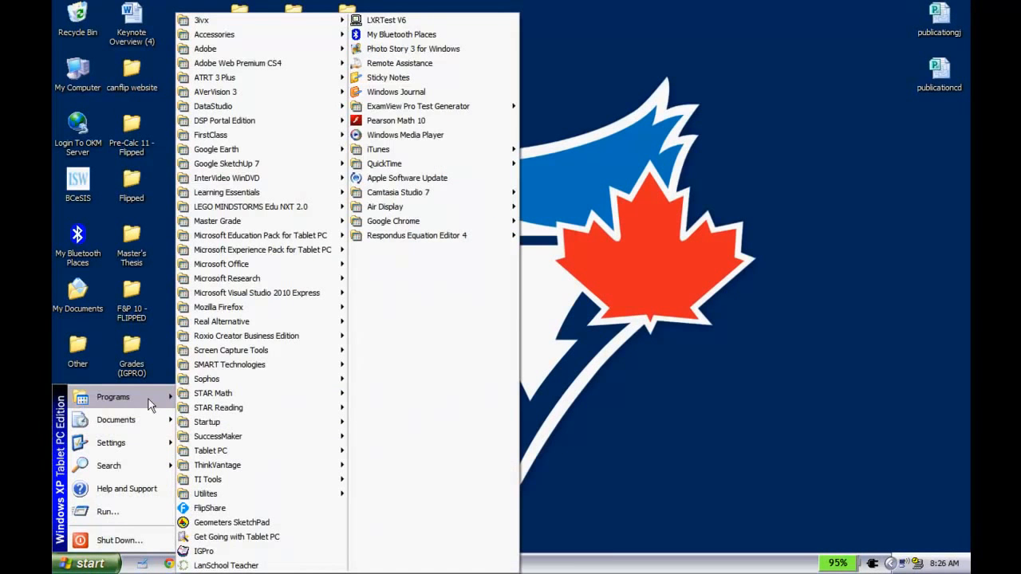
pyautogui.moveTo(455, 110)
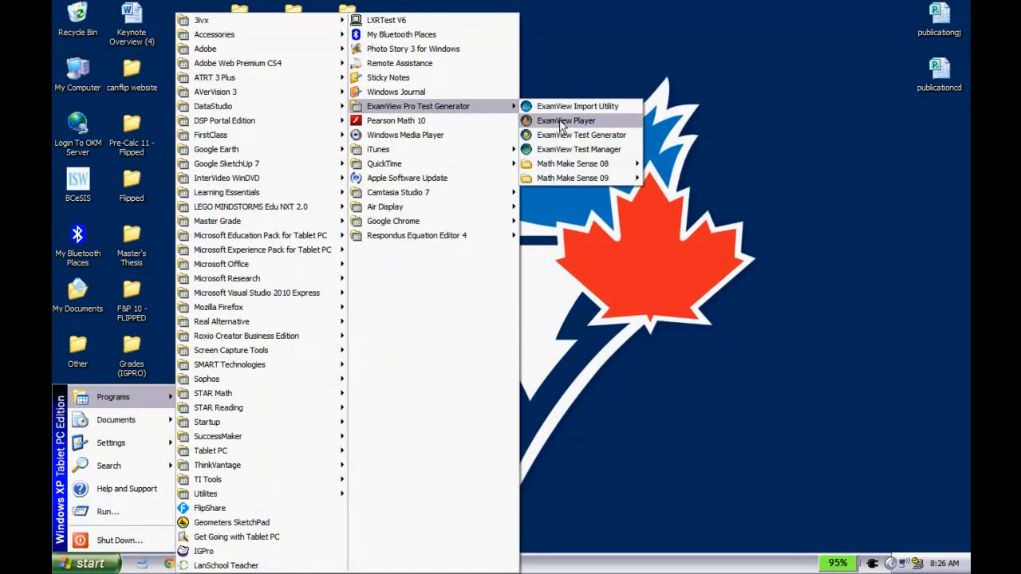
pyautogui.click(570, 135)
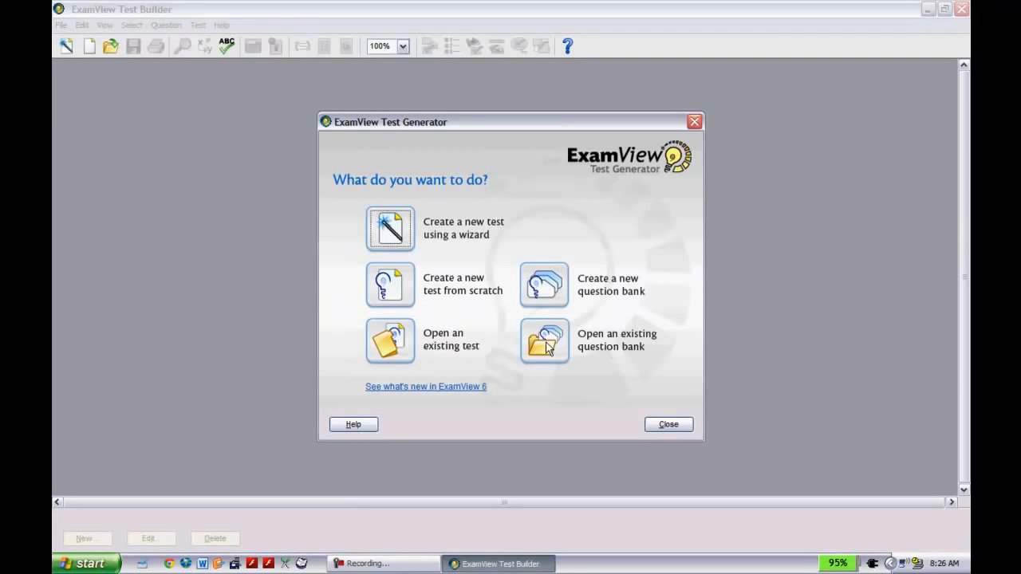
pyautogui.click(545, 341)
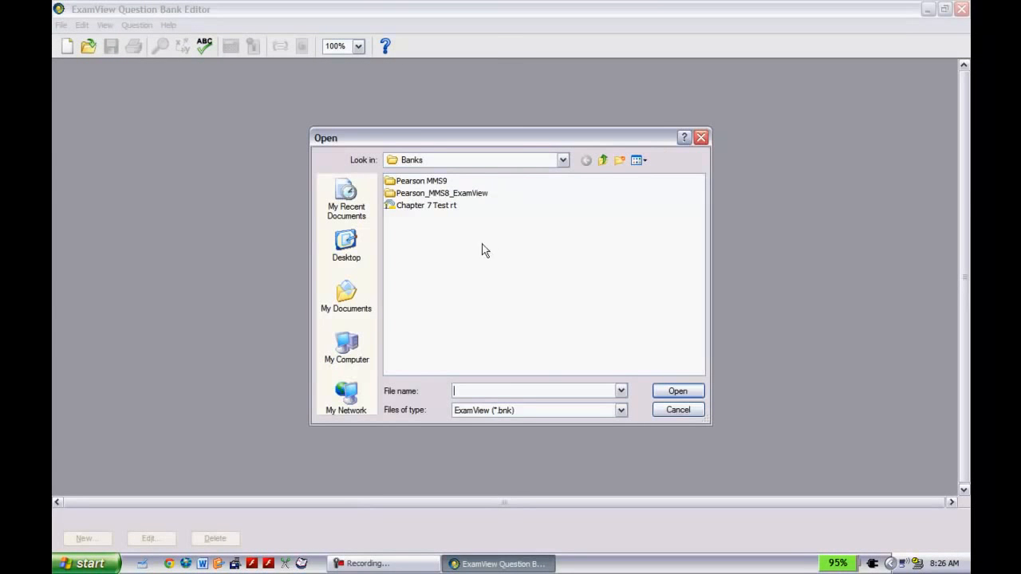
pyautogui.click(437, 207)
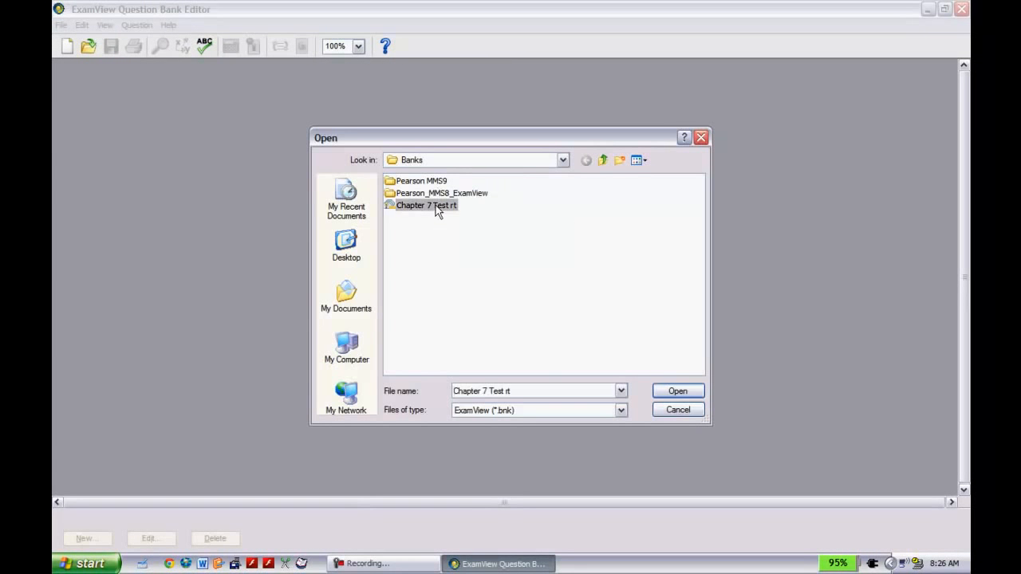
pyautogui.click(668, 392)
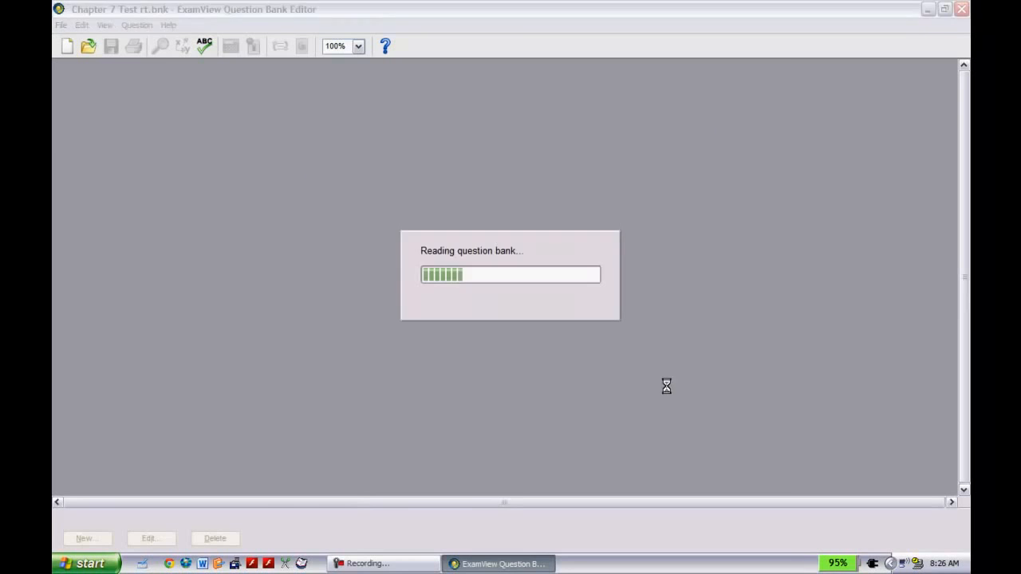
# Look through the imported questions and open multiple-choice question 1 in the question editor.
pyautogui.scroll(-10, 666, 382)
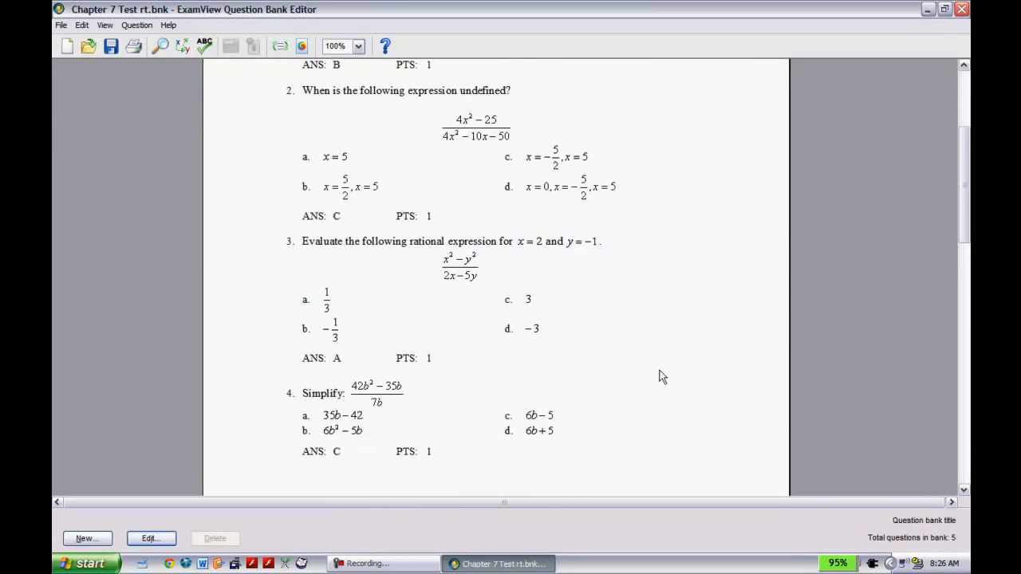
pyautogui.scroll(-5, 660, 376)
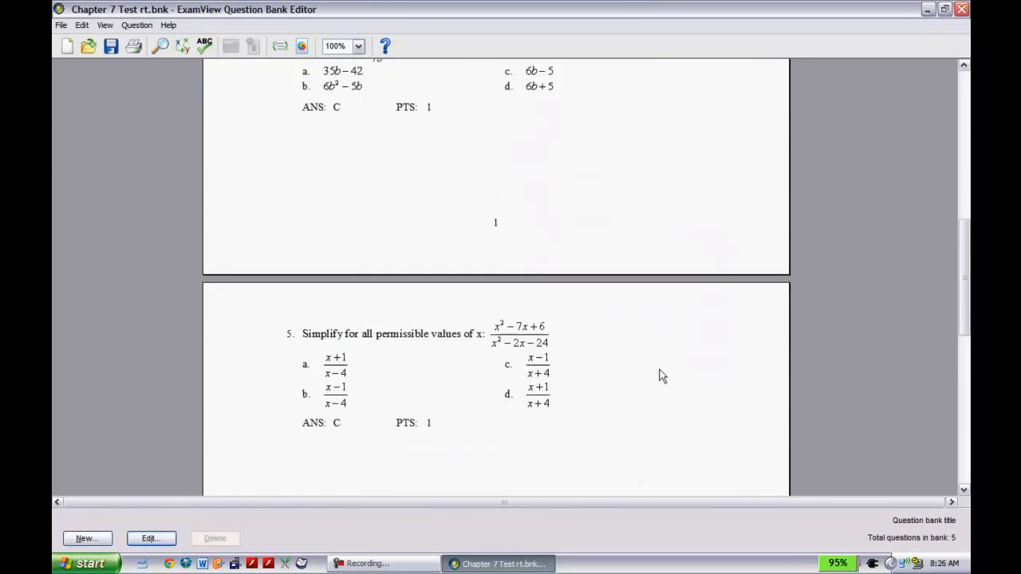
pyautogui.scroll(10, 662, 377)
pyautogui.scroll(5, 663, 377)
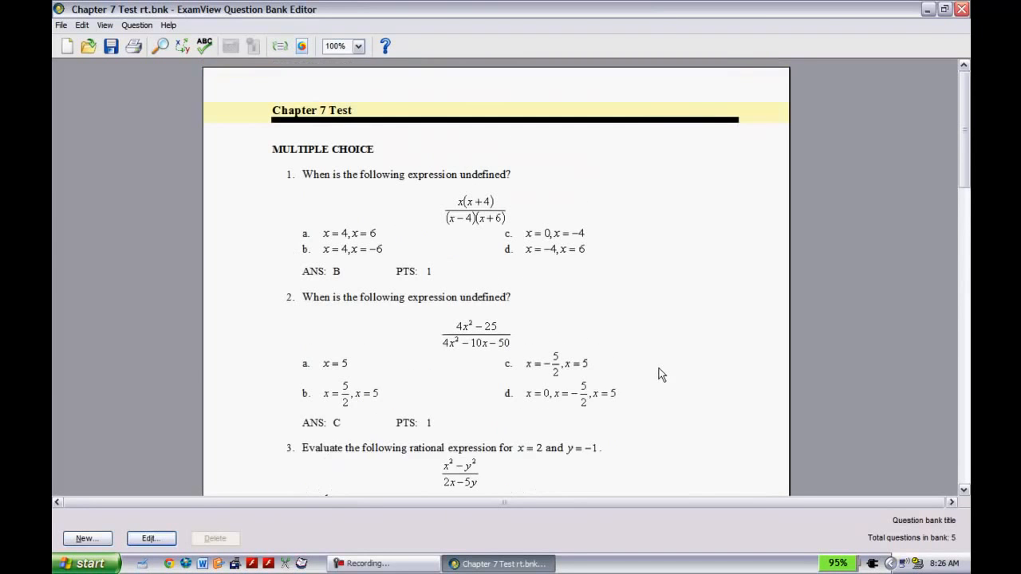
pyautogui.click(455, 196)
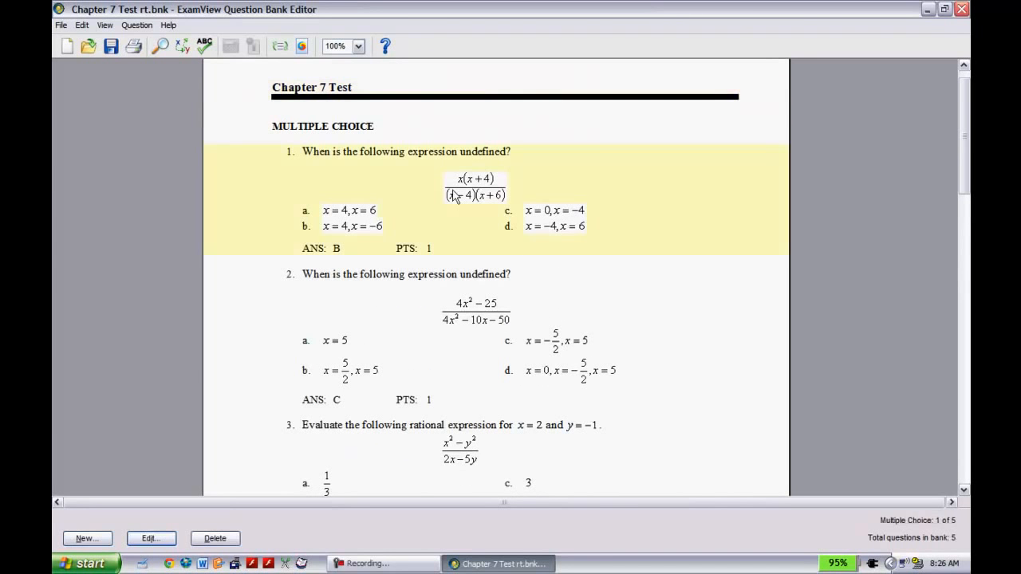
pyautogui.doubleClick(412, 210)
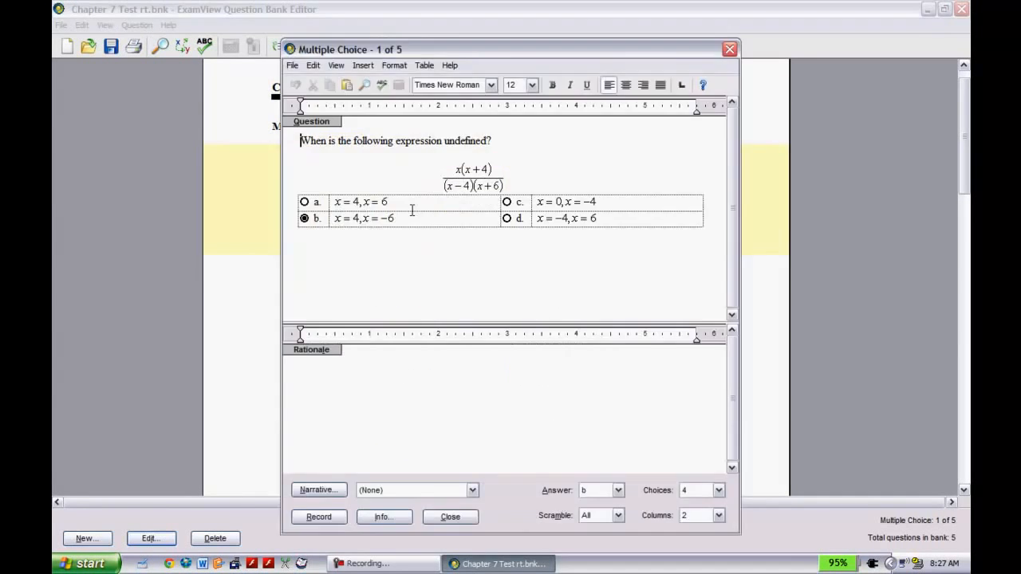